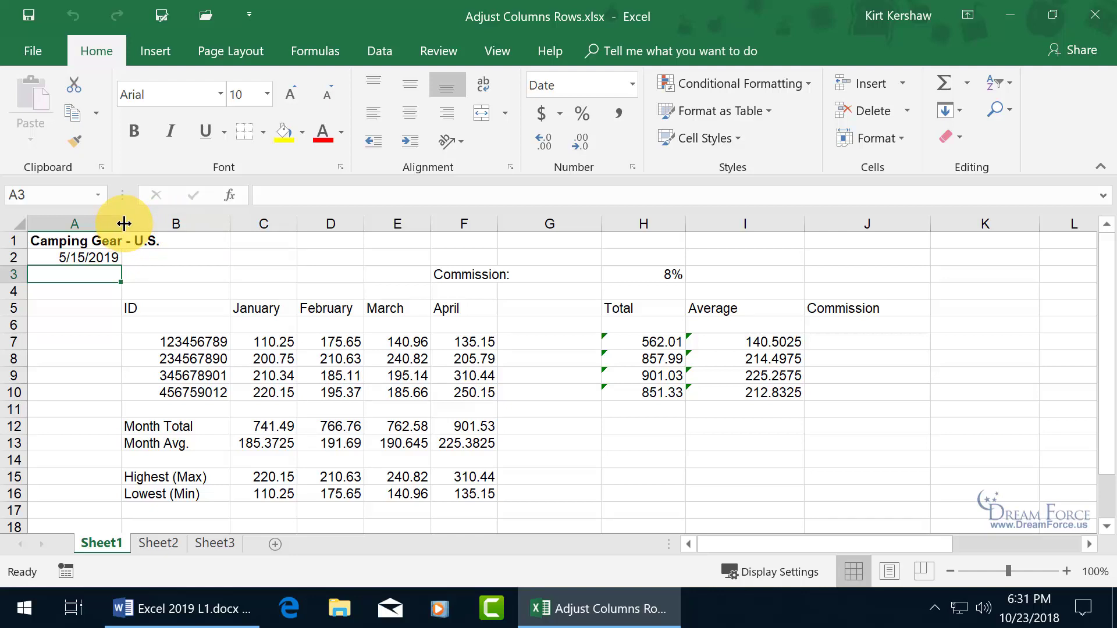
Narrow column A to about 9.23 characters (129 pixels) wide
{"action": "left_click_drag", "start_coordinate": [124, 224], "coordinate": [124, 223]}
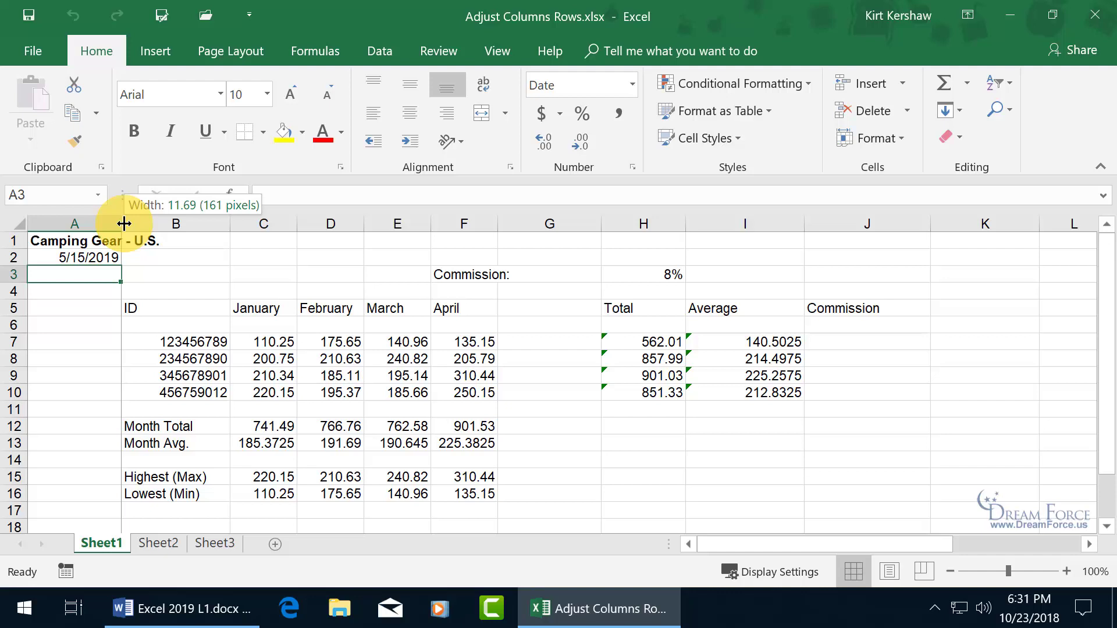
{"action": "mouse_move", "coordinate": [124, 223]}
{"action": "left_mouse_down"}
{"action": "mouse_move", "coordinate": [197, 226]}
{"action": "mouse_move", "coordinate": [103, 224]}
{"action": "left_mouse_up"}
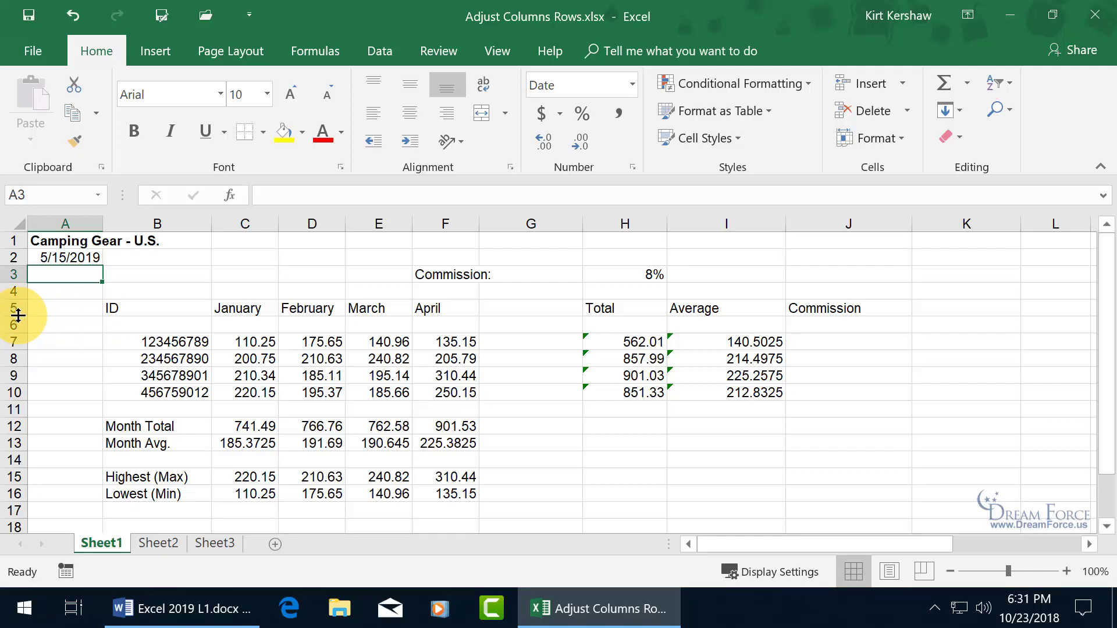
Resize heading row 5 several times, ending at roughly double the standard height
{"action": "left_click_drag", "start_coordinate": [18, 316], "coordinate": [23, 353]}
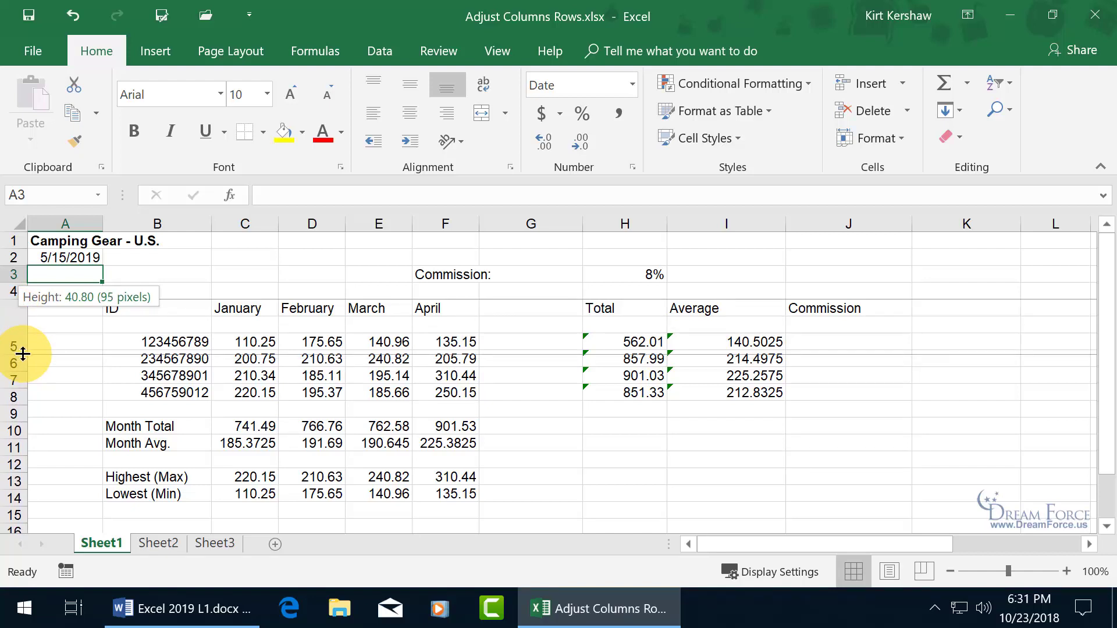
{"action": "left_click_drag", "start_coordinate": [22, 354], "coordinate": [22, 351]}
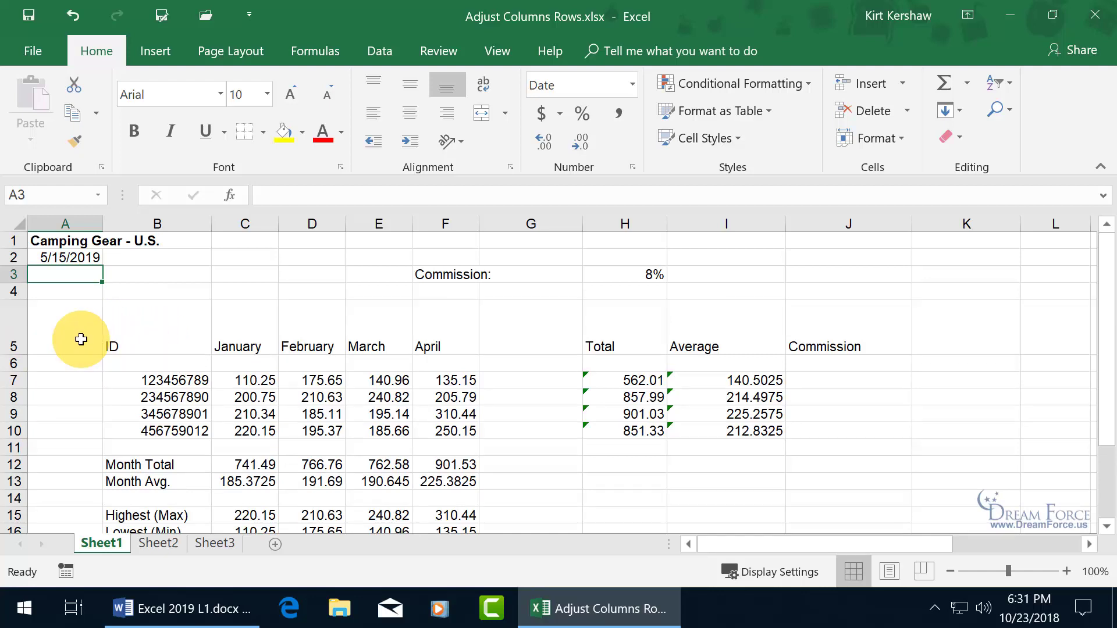
{"action": "left_click_drag", "start_coordinate": [17, 352], "coordinate": [31, 307]}
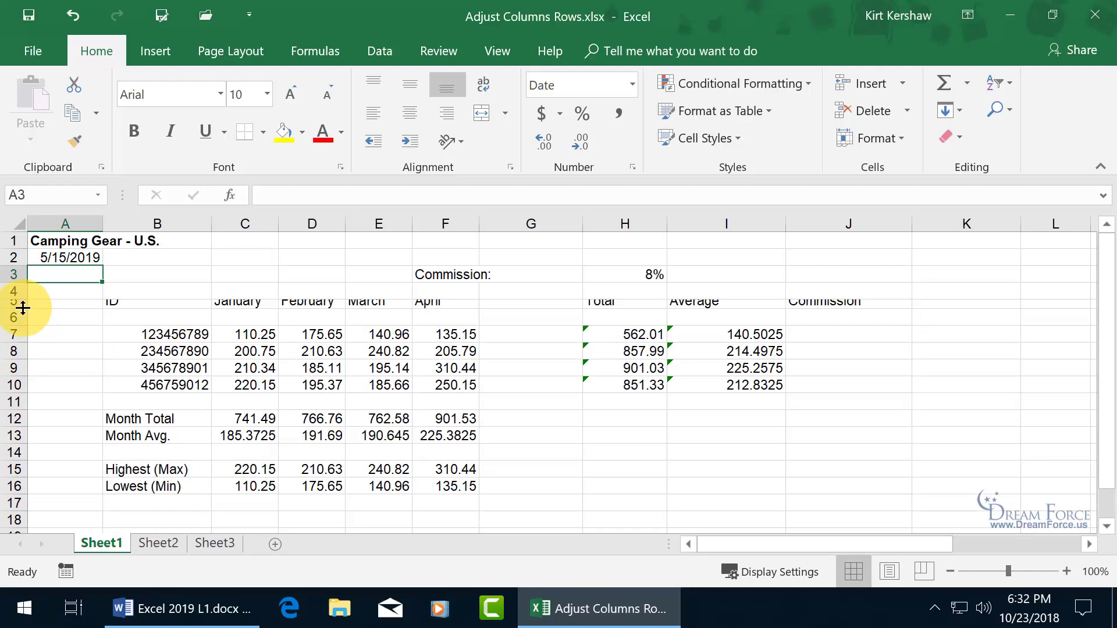
{"action": "mouse_move", "coordinate": [23, 308]}
{"action": "left_mouse_down"}
{"action": "mouse_move", "coordinate": [32, 349]}
{"action": "mouse_move", "coordinate": [20, 330]}
{"action": "left_mouse_up"}
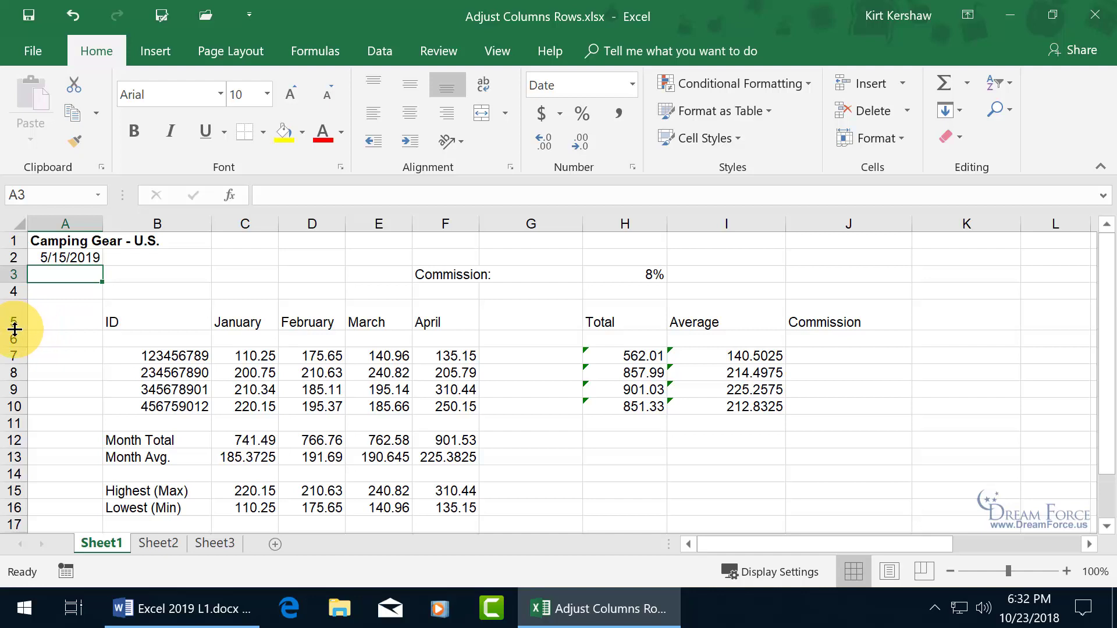
Return row 5 to standard height, AutoFit column A to the title, then narrow it again
{"action": "left_click_drag", "start_coordinate": [15, 329], "coordinate": [16, 317]}
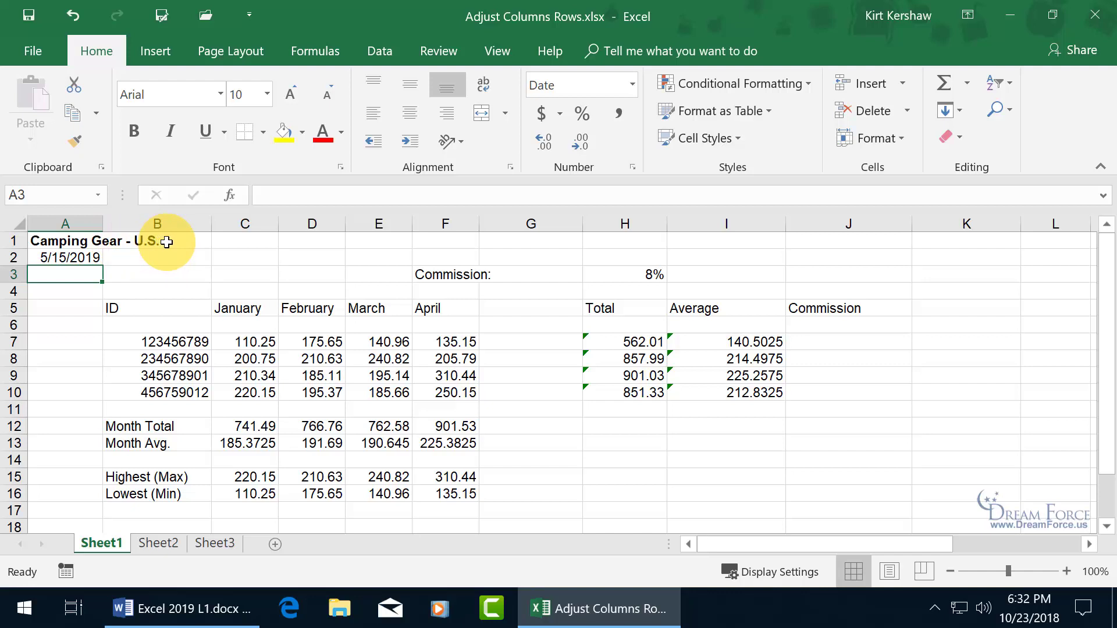
{"action": "double_click", "coordinate": [103, 223]}
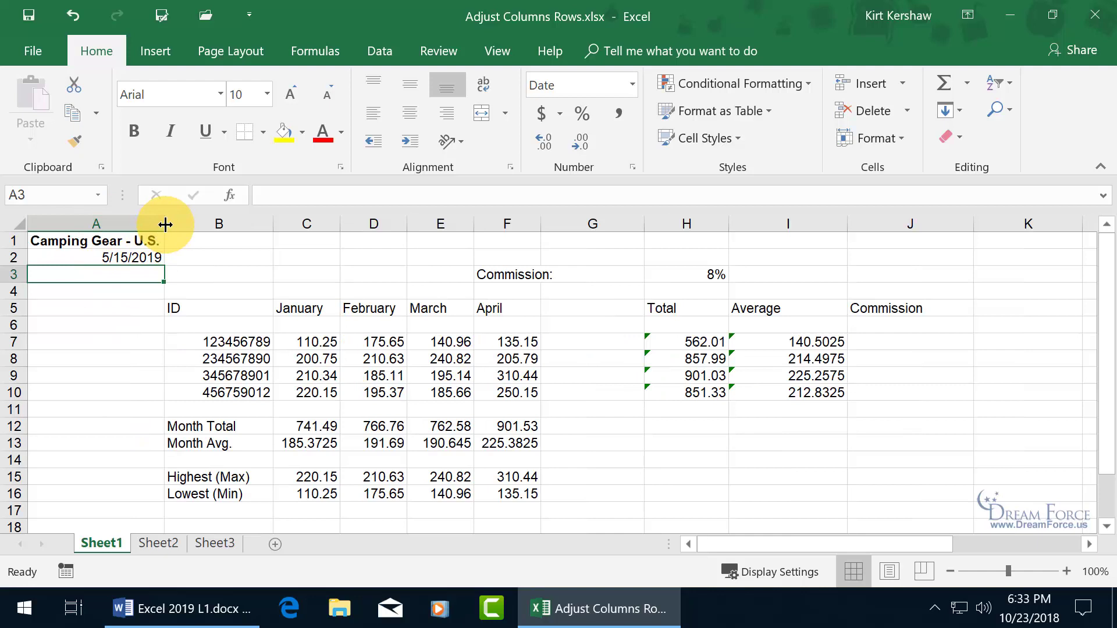
{"action": "left_click_drag", "start_coordinate": [164, 224], "coordinate": [102, 225]}
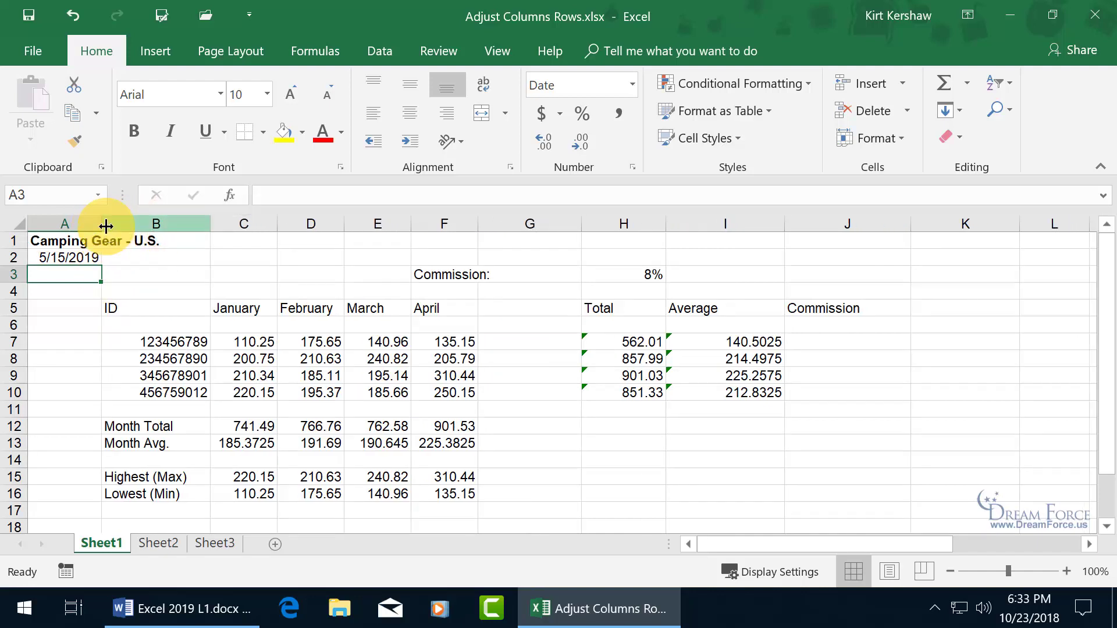
AutoFit row 5's height to its contents using Home > Format
{"action": "left_click", "coordinate": [66, 314]}
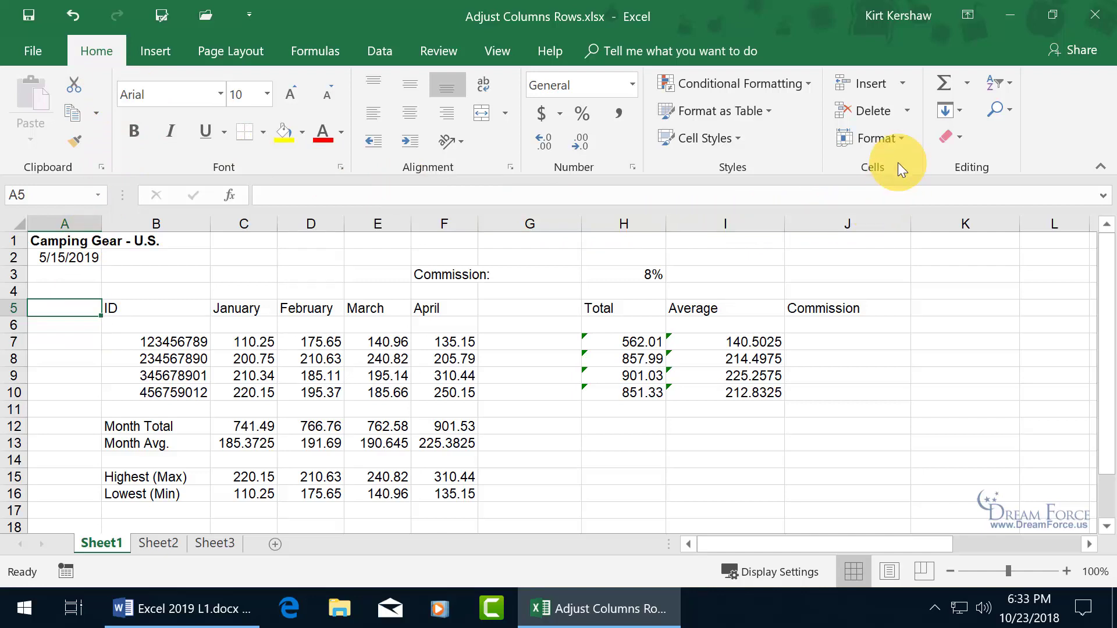
{"action": "left_click", "coordinate": [902, 139]}
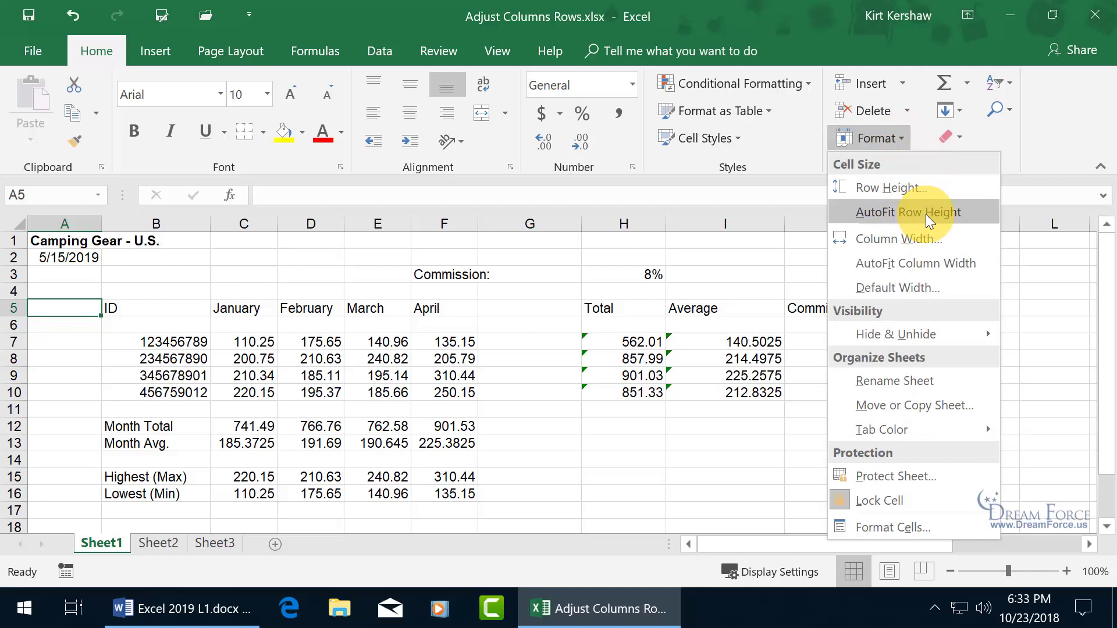
{"action": "left_click", "coordinate": [892, 265]}
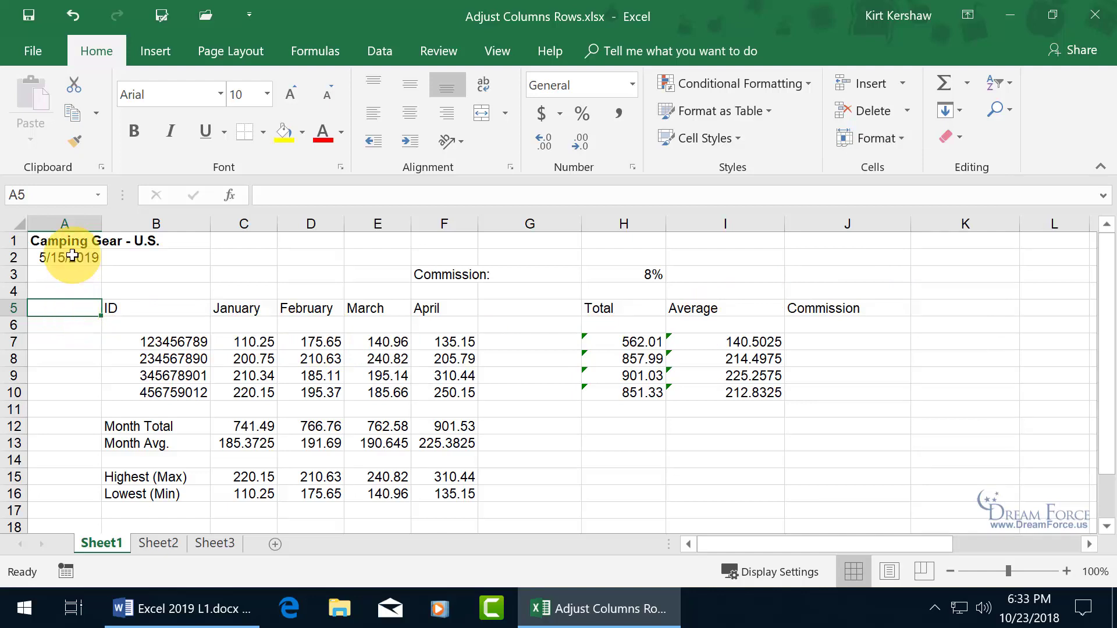
AutoFit column A's width to fit the 'Camping Gear - U.S.' title
{"action": "left_click", "coordinate": [75, 221]}
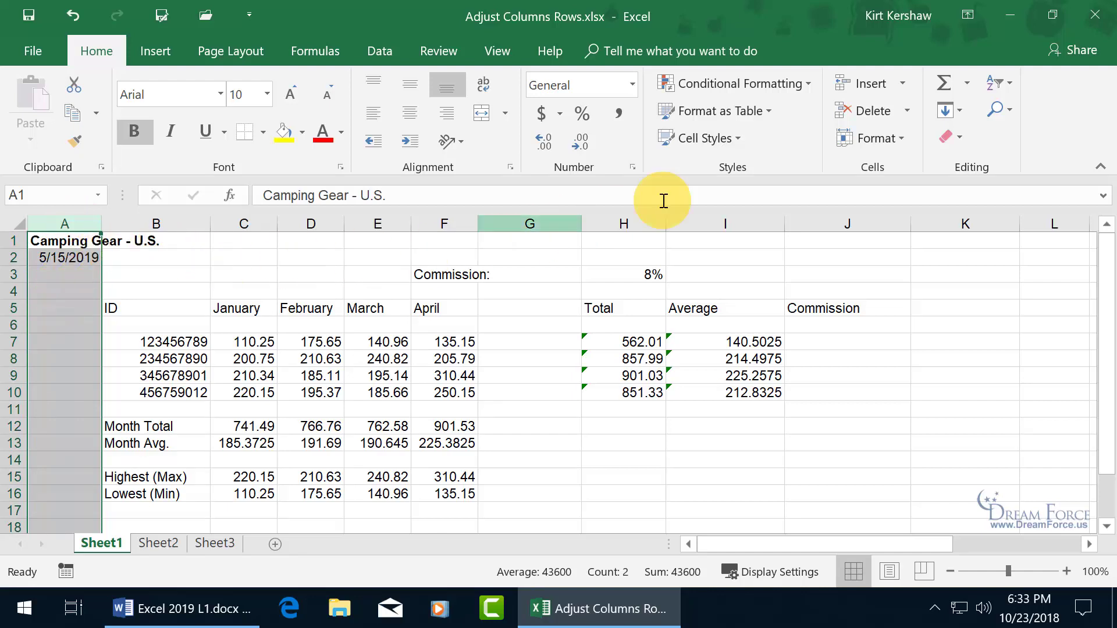
{"action": "left_click", "coordinate": [900, 138]}
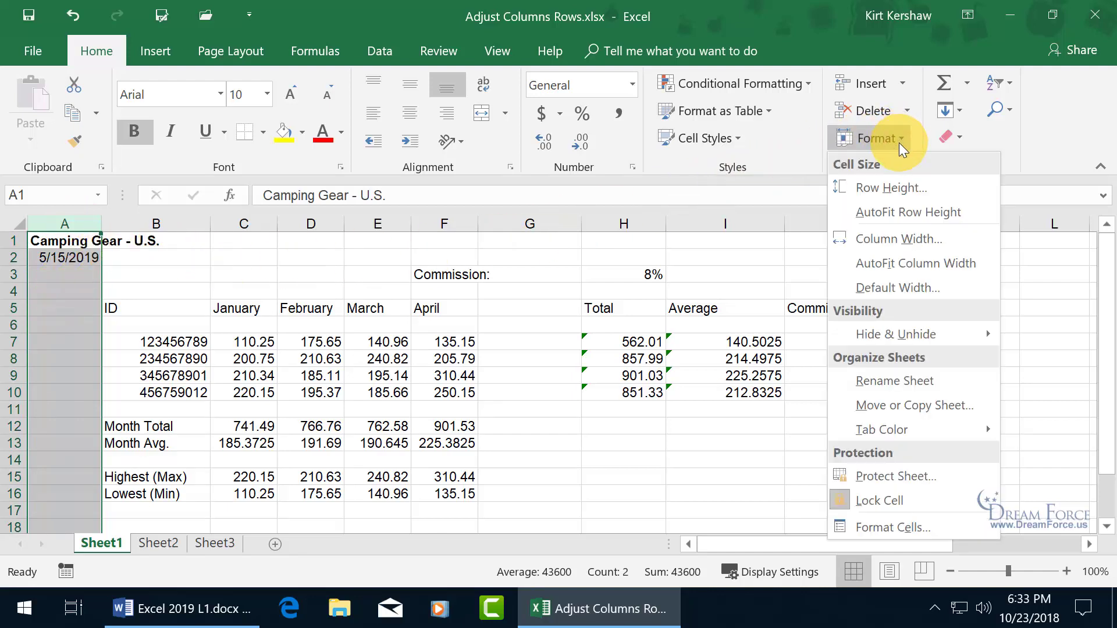
{"action": "left_click", "coordinate": [897, 263]}
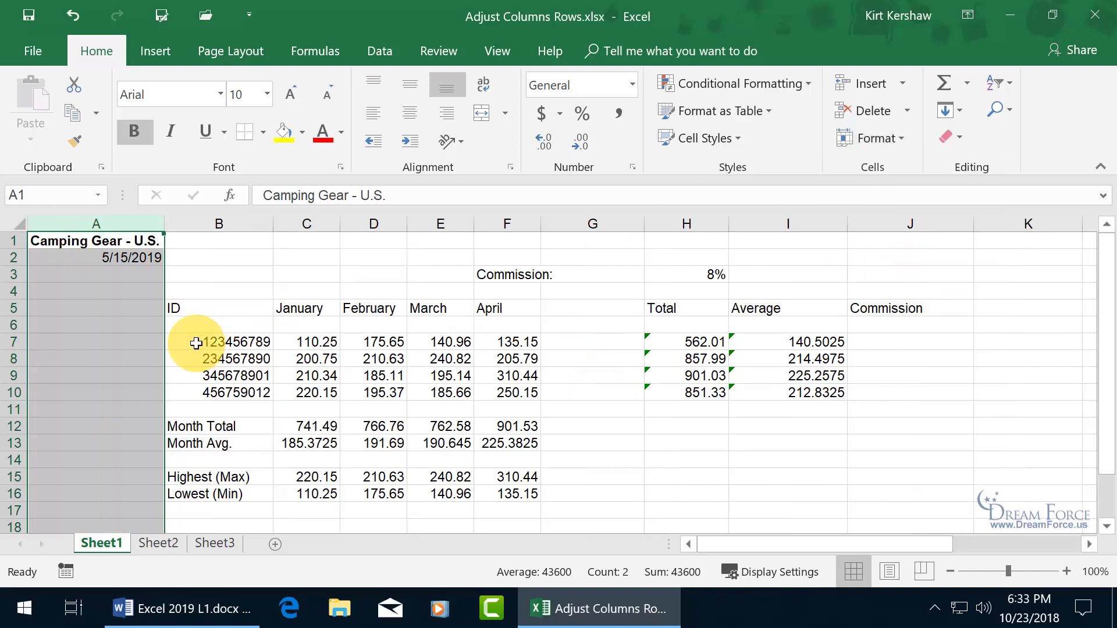
{"action": "left_click", "coordinate": [40, 343]}
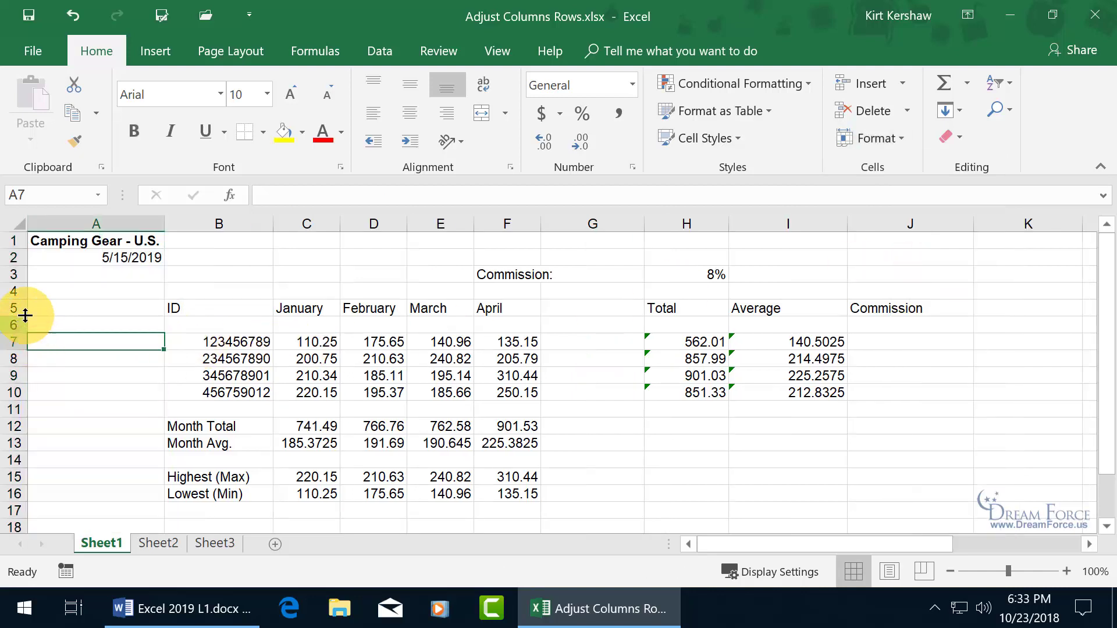
Stretch row 5 much taller, then AutoFit its height back to standard
{"action": "left_click_drag", "start_coordinate": [25, 315], "coordinate": [23, 346]}
{"action": "left_click", "coordinate": [77, 326]}
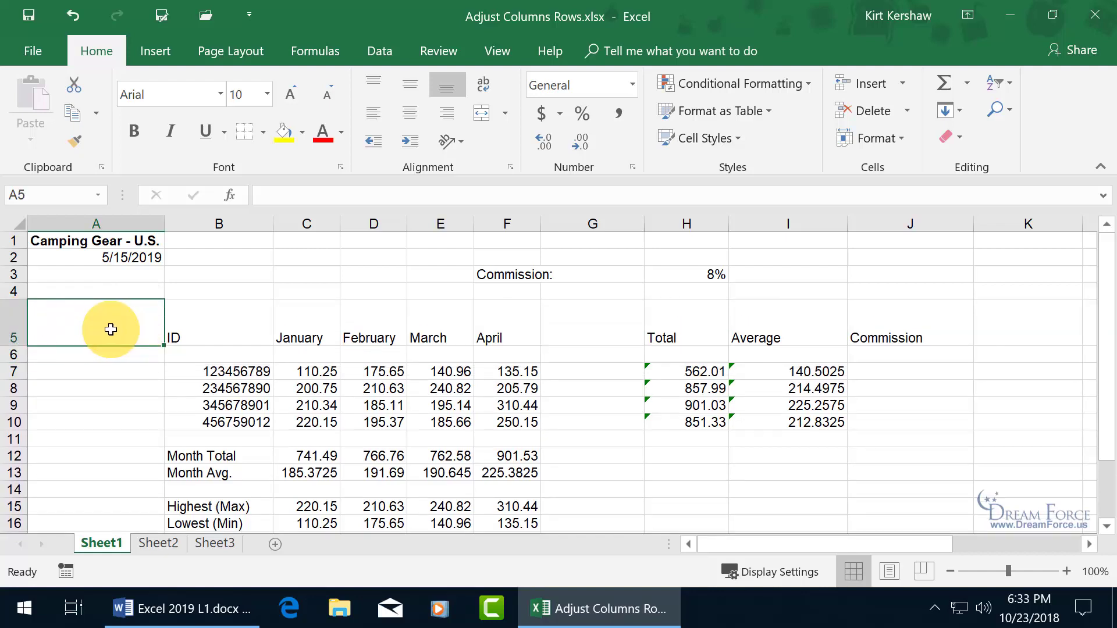
{"action": "left_click", "coordinate": [895, 141]}
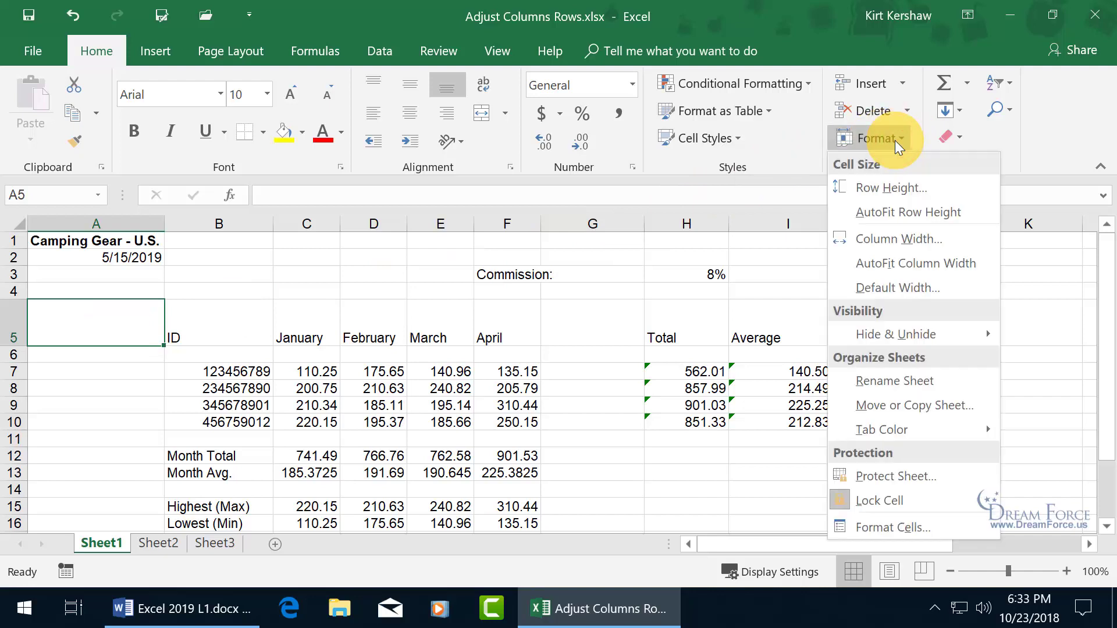
{"action": "left_click", "coordinate": [893, 210]}
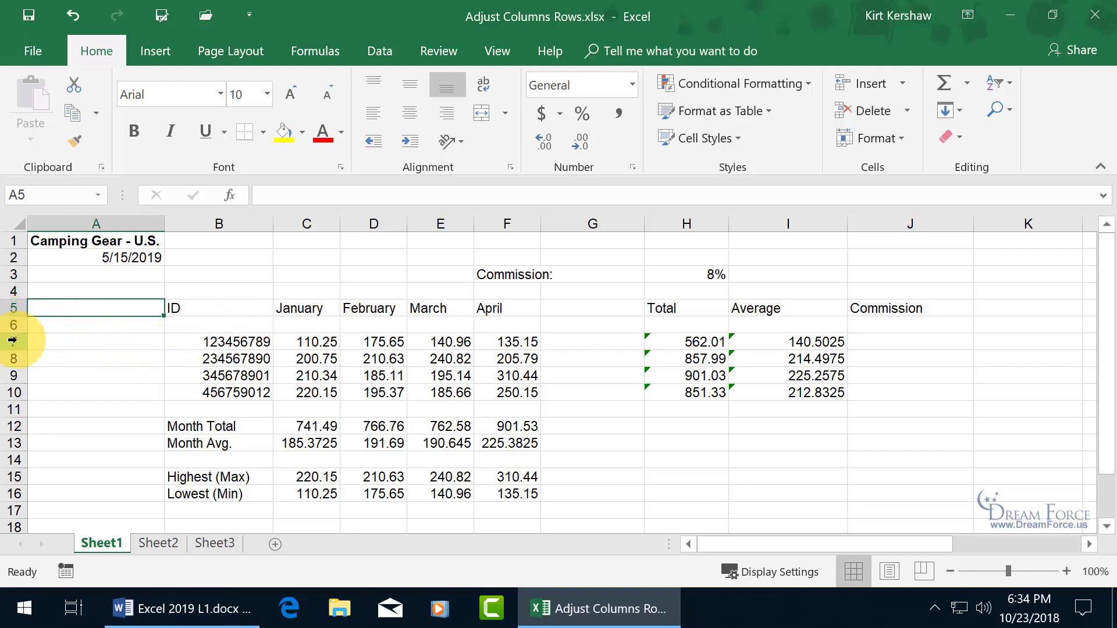
Select rows 7–10, drag them much taller together, then AutoFit them back to standard
{"action": "left_click_drag", "start_coordinate": [12, 340], "coordinate": [17, 389]}
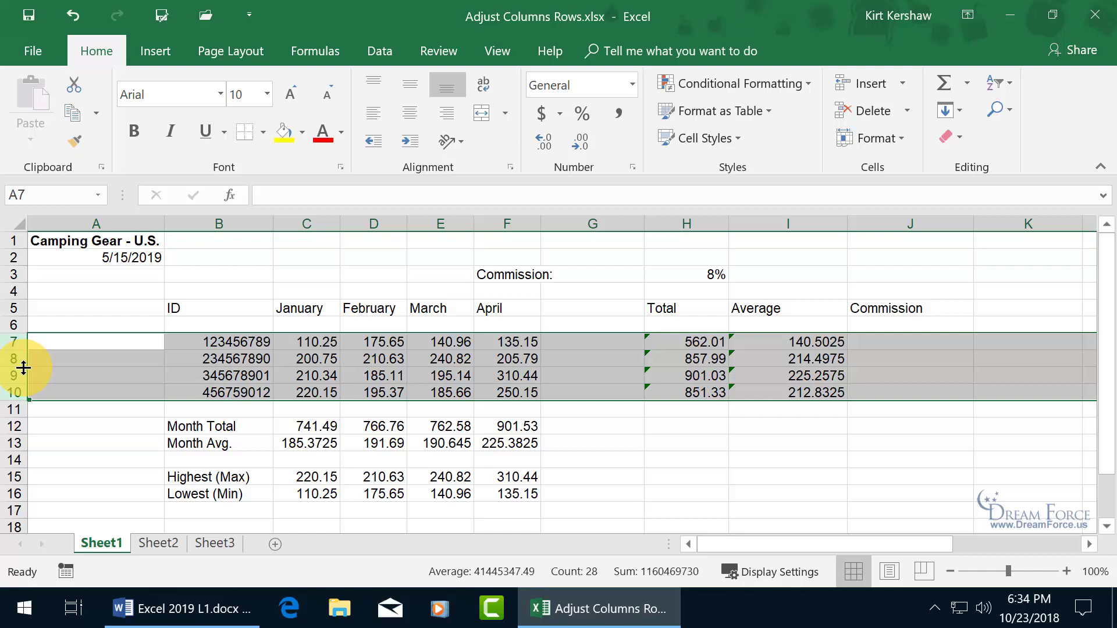
{"action": "left_click_drag", "start_coordinate": [24, 368], "coordinate": [22, 392]}
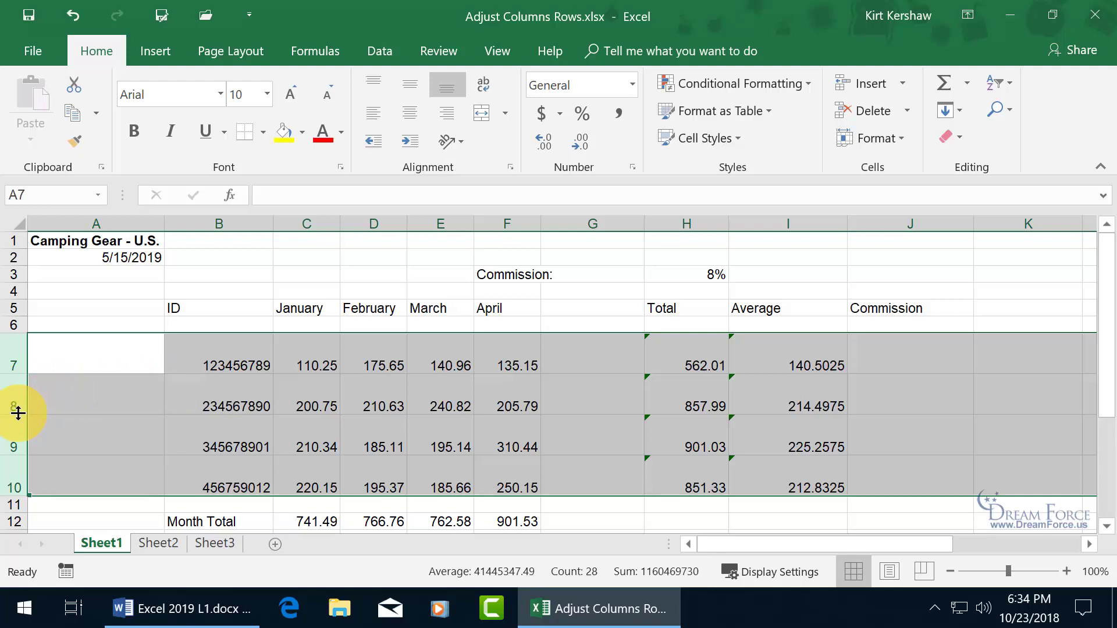
{"action": "double_click", "coordinate": [21, 374]}
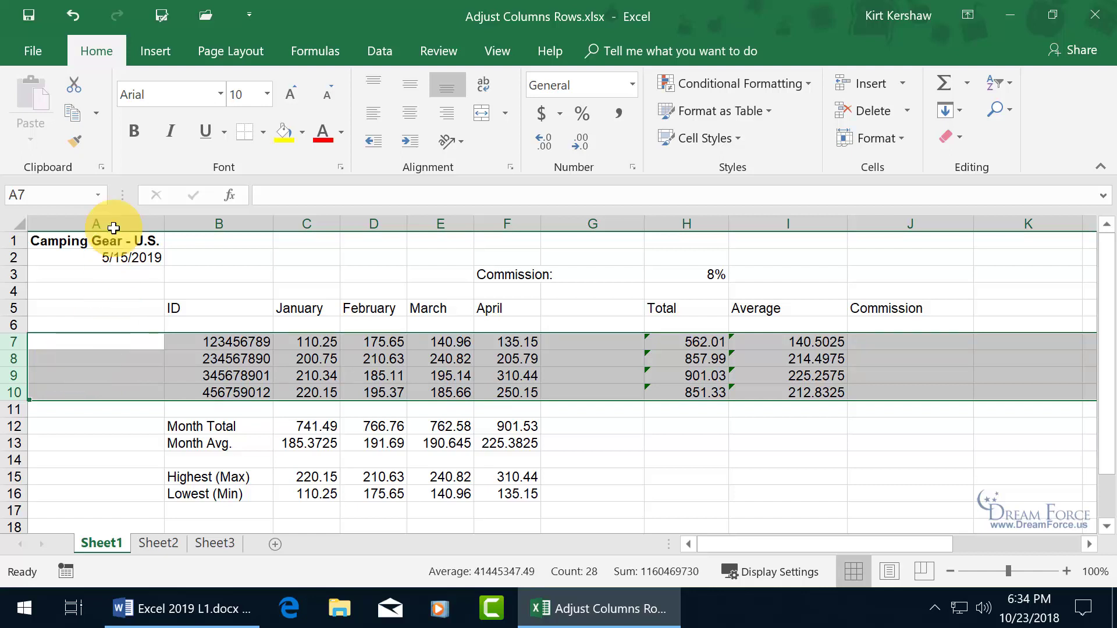
Give rows 7–10 an exact row height of 15 via Format > Row Height
{"action": "left_click", "coordinate": [898, 138]}
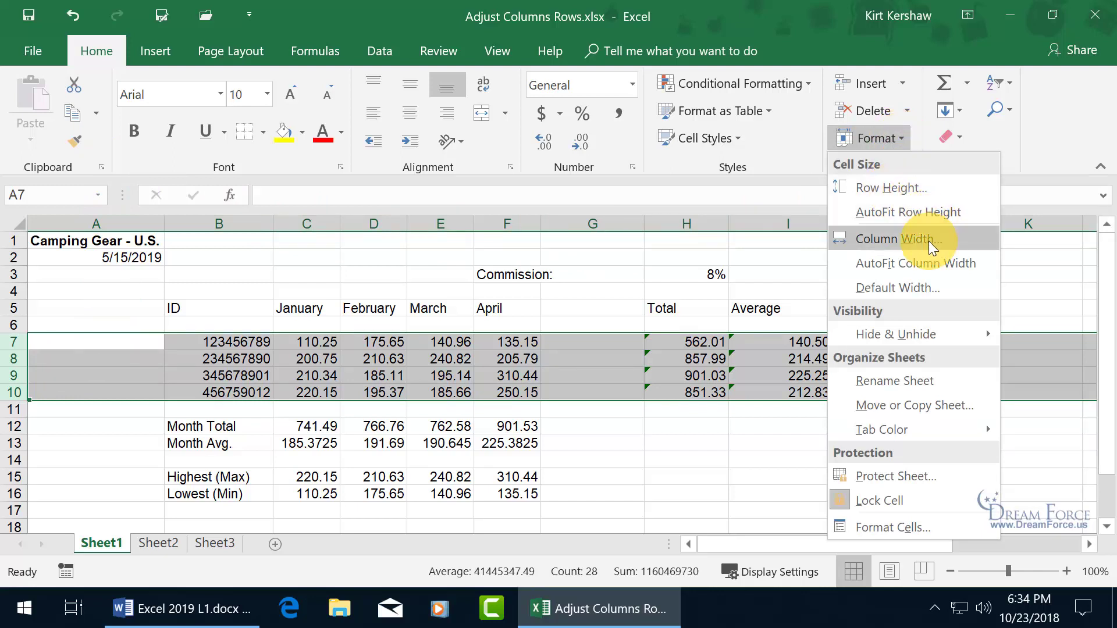
{"action": "left_click", "coordinate": [913, 190]}
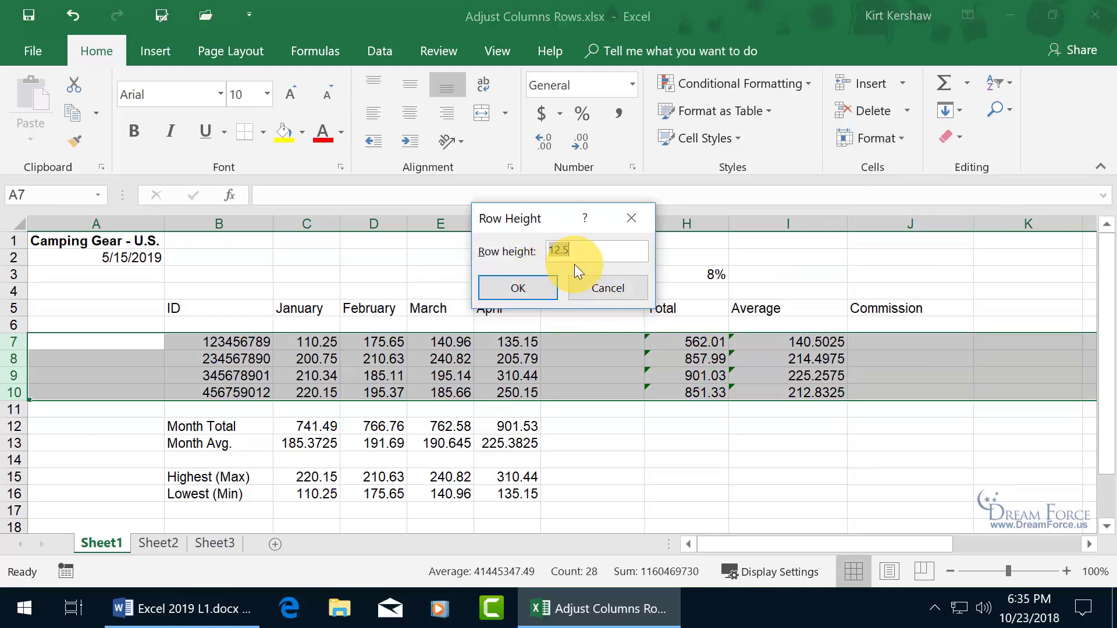
{"action": "type", "text": "15"}
{"action": "key", "text": "Return"}
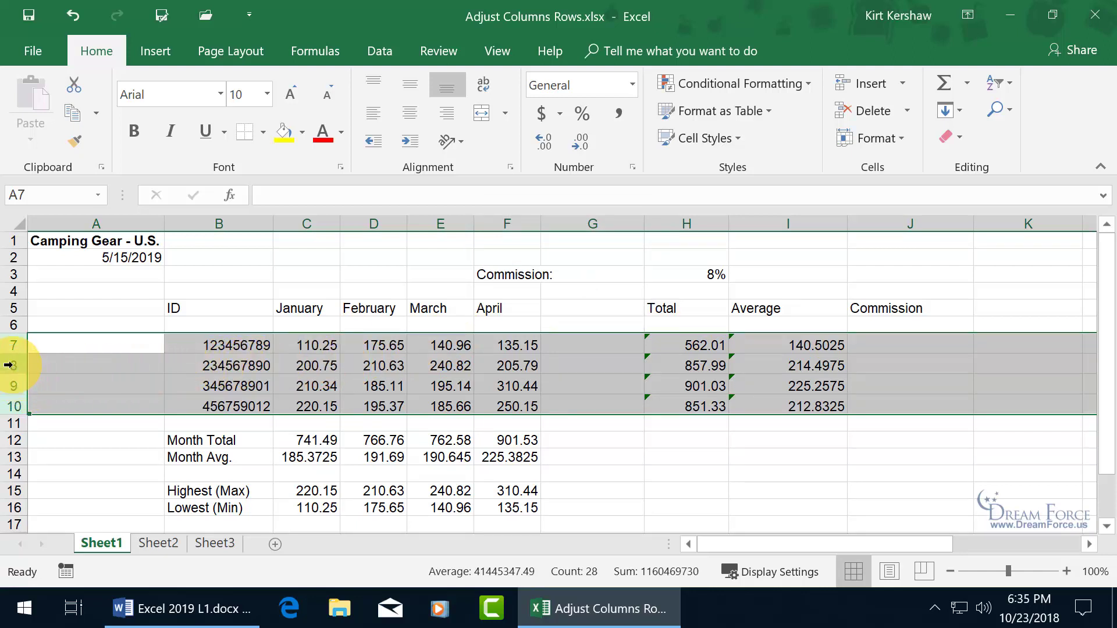
Reset rows 7–10 to an exact row height of 12.75 from the right-click menu
{"action": "right_click", "coordinate": [62, 366]}
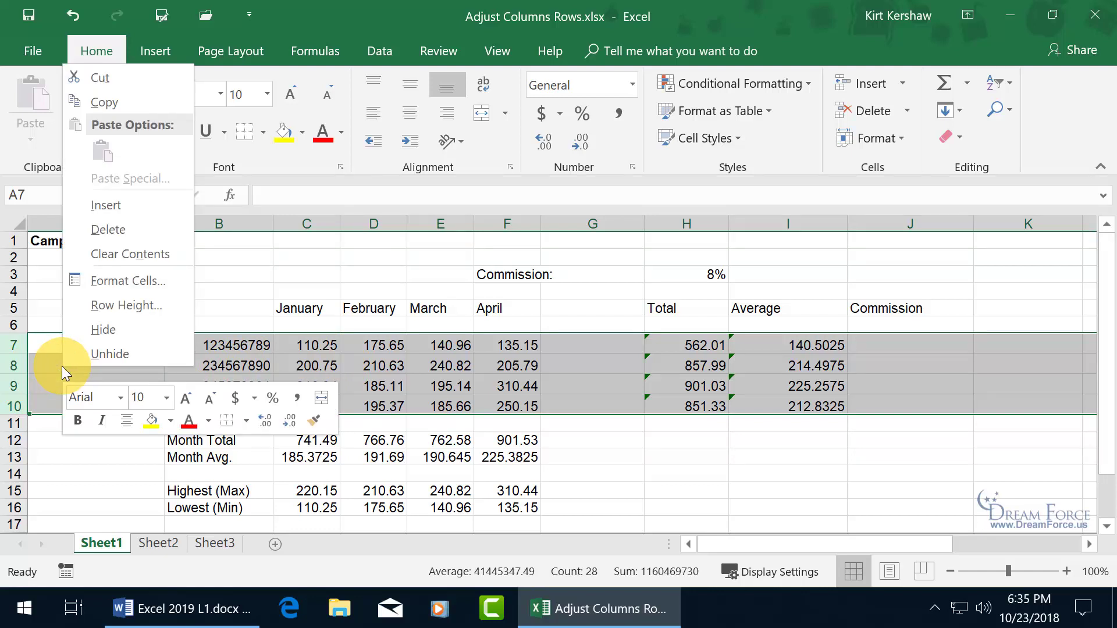
{"action": "left_click", "coordinate": [139, 308]}
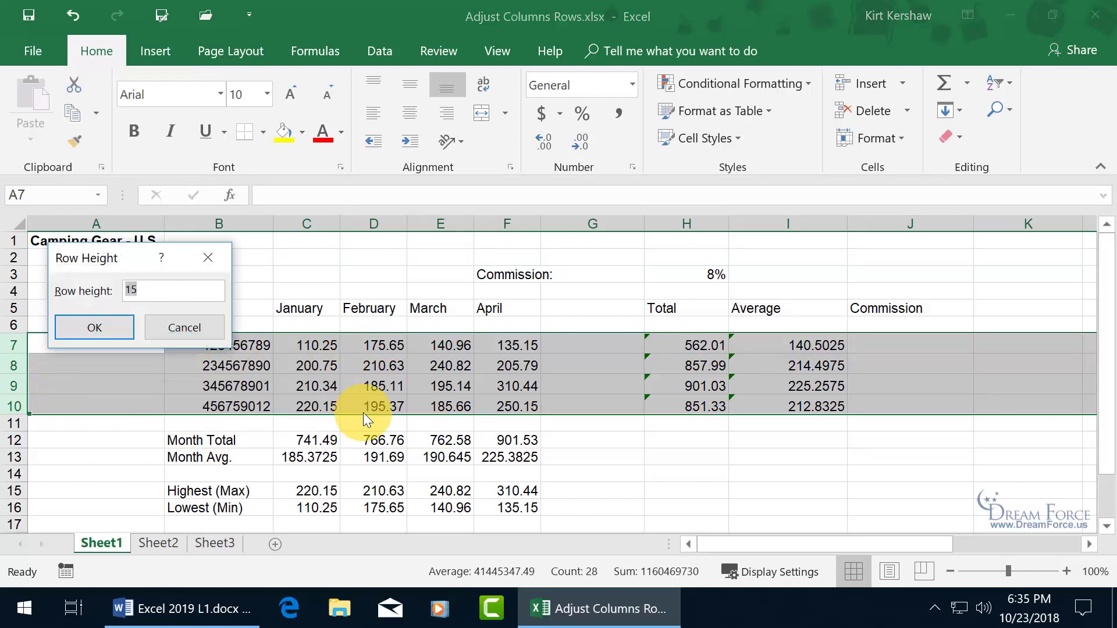
{"action": "type", "text": "12.75"}
{"action": "key", "text": "Return"}
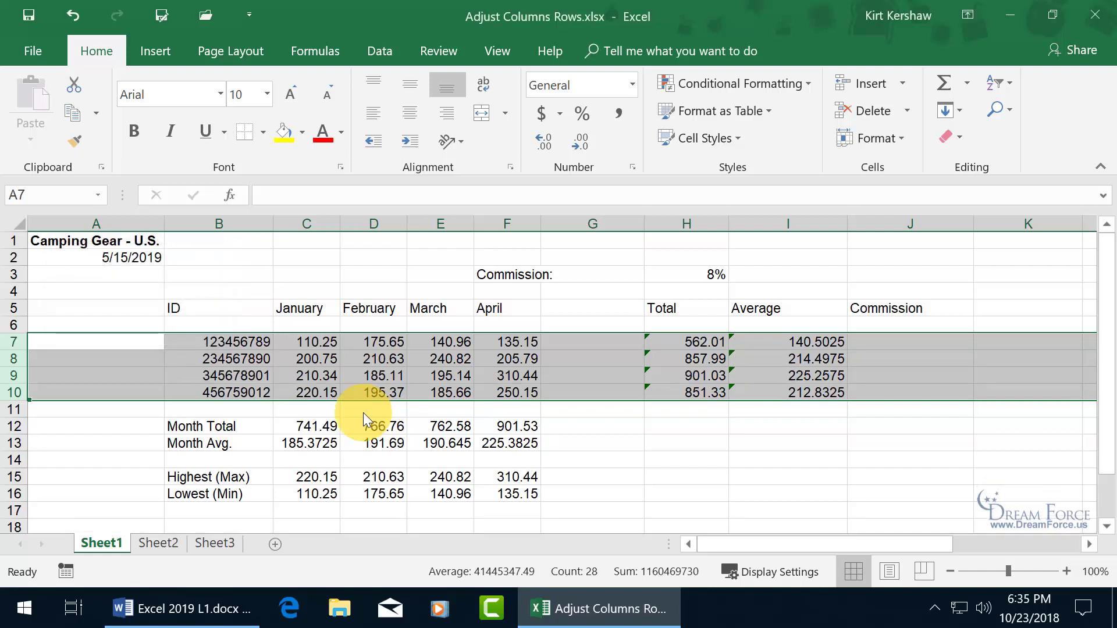
{"action": "left_click", "coordinate": [460, 391]}
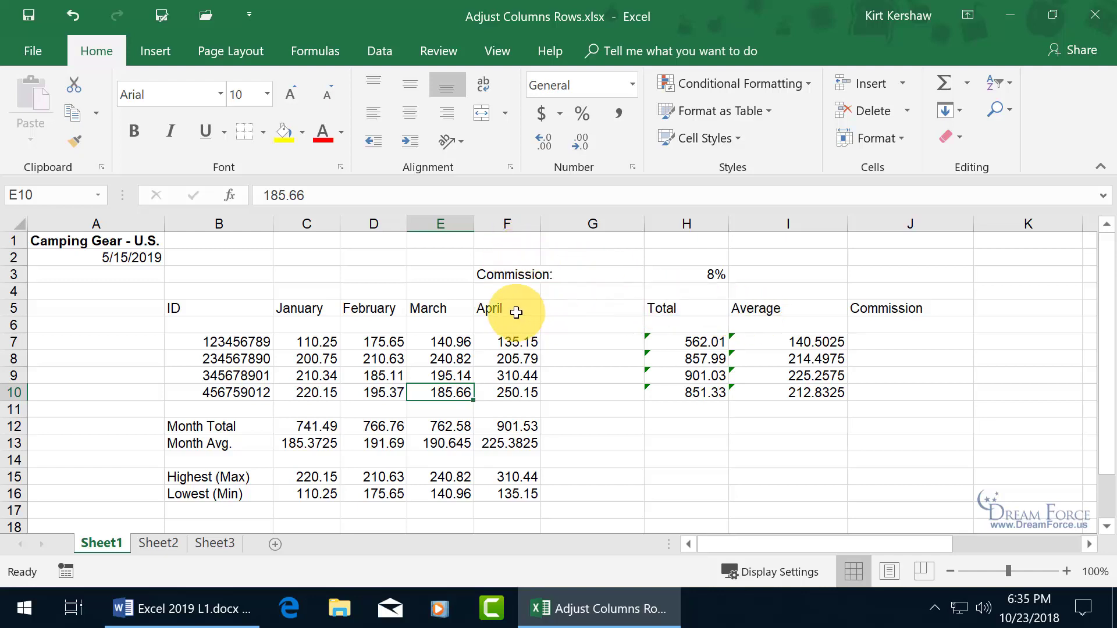
Hide column F with the April figures using the header's right-click menu
{"action": "right_click", "coordinate": [514, 219]}
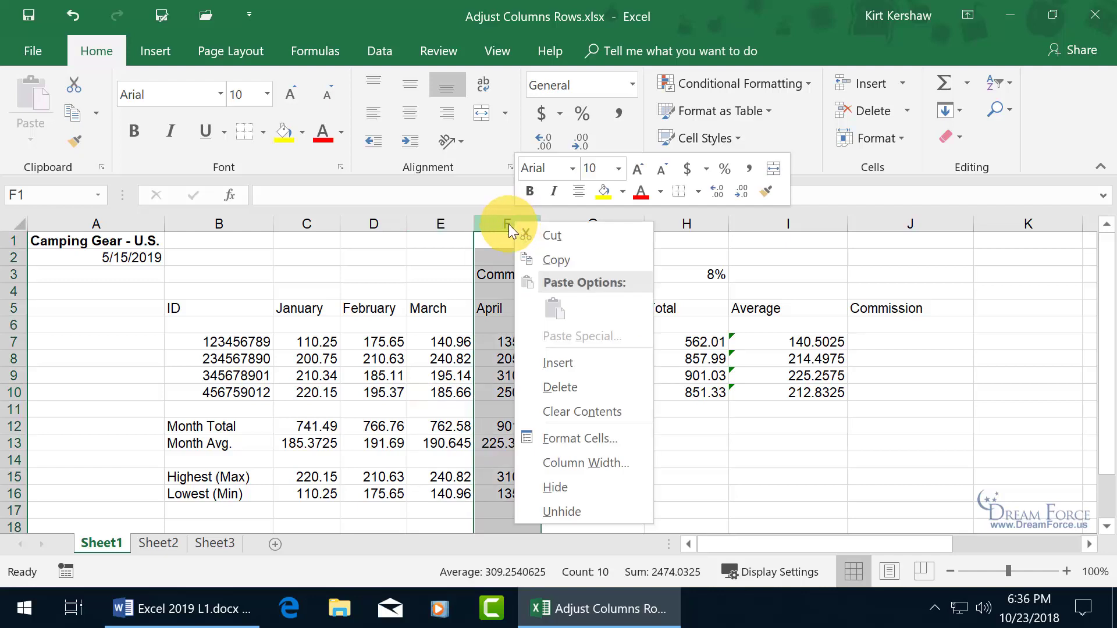
{"action": "left_click", "coordinate": [561, 487]}
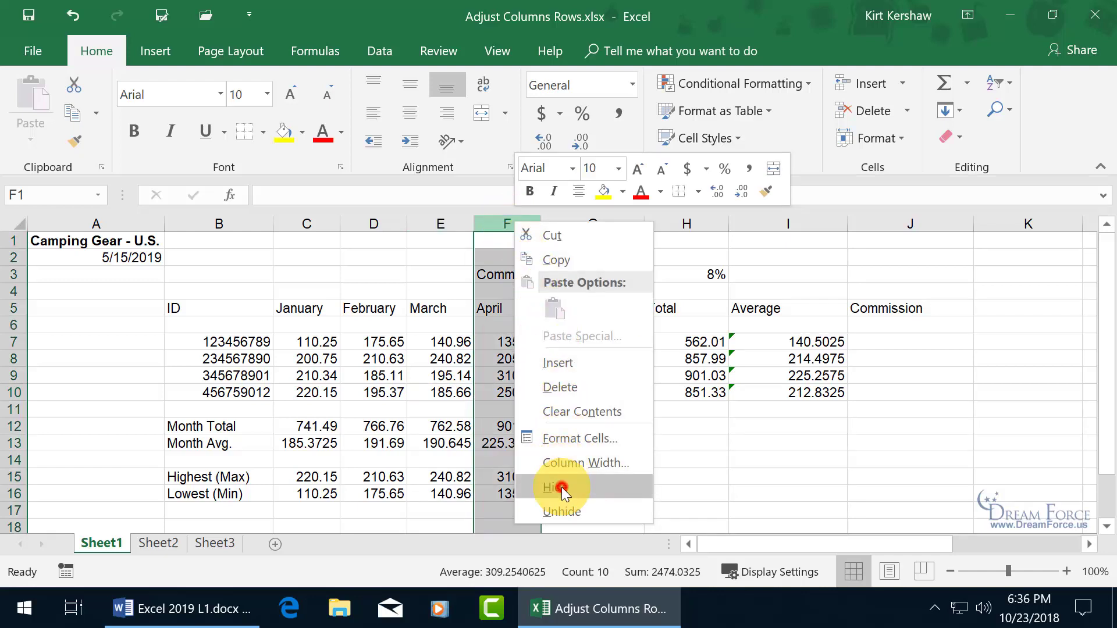
{"action": "left_click", "coordinate": [515, 394]}
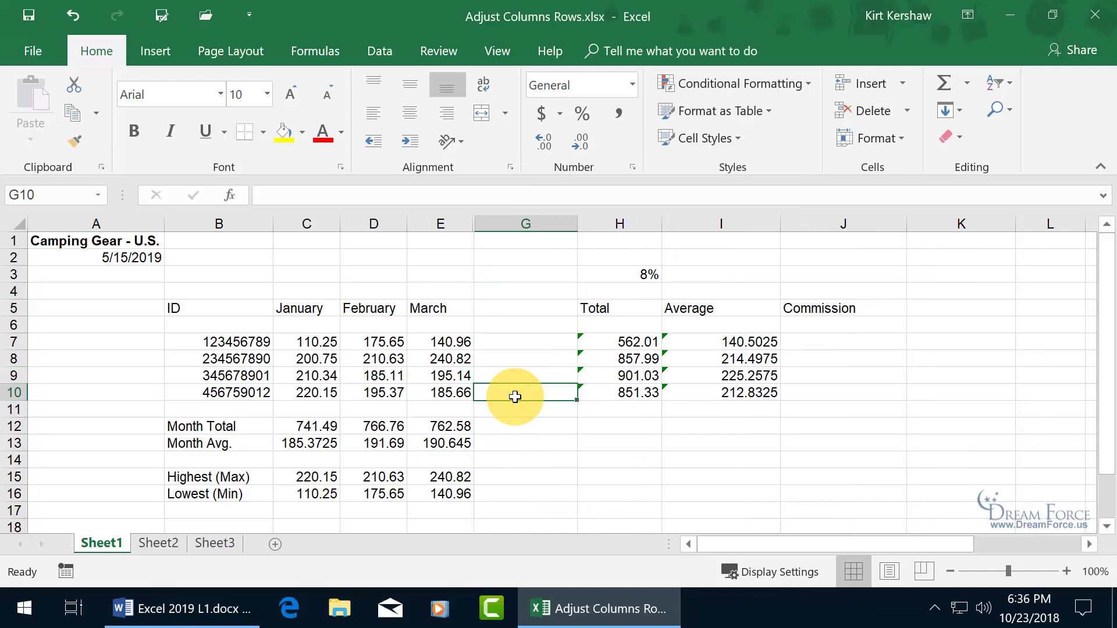
Select row headers 8–10 and hide them, leaving only row 7's product data visible
{"action": "left_click", "coordinate": [16, 357]}
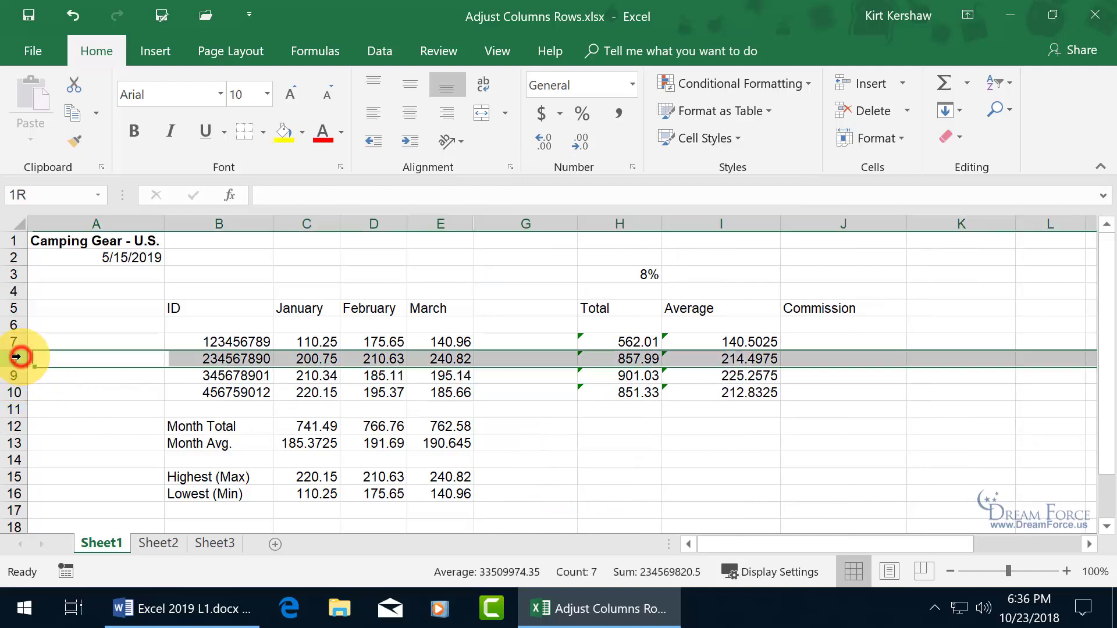
{"action": "left_click_drag", "start_coordinate": [16, 356], "coordinate": [16, 393]}
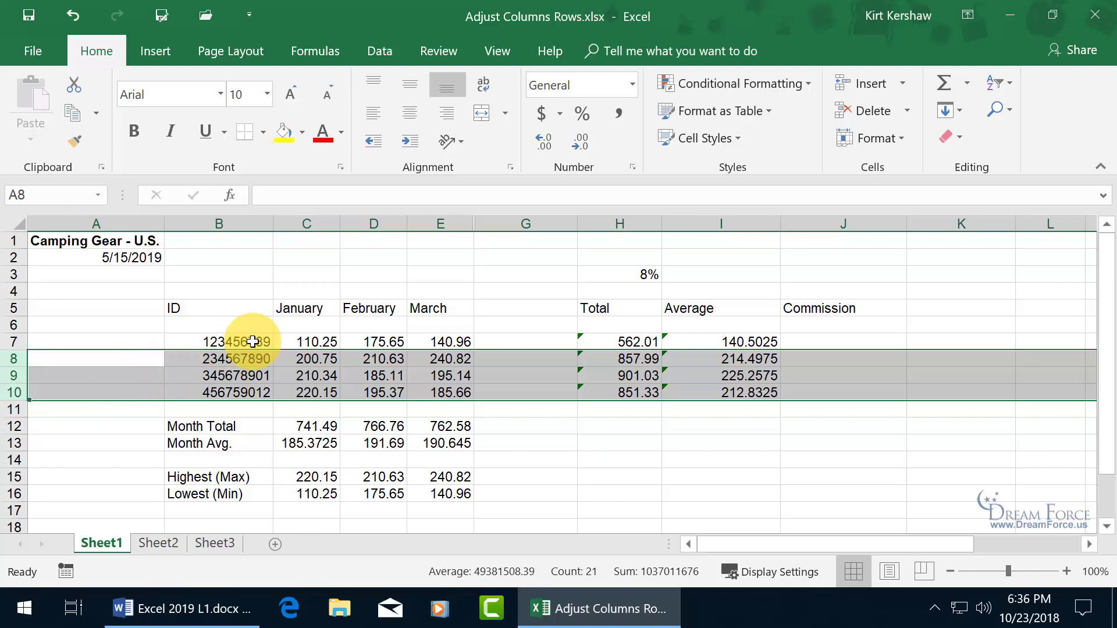
{"action": "right_click", "coordinate": [14, 377]}
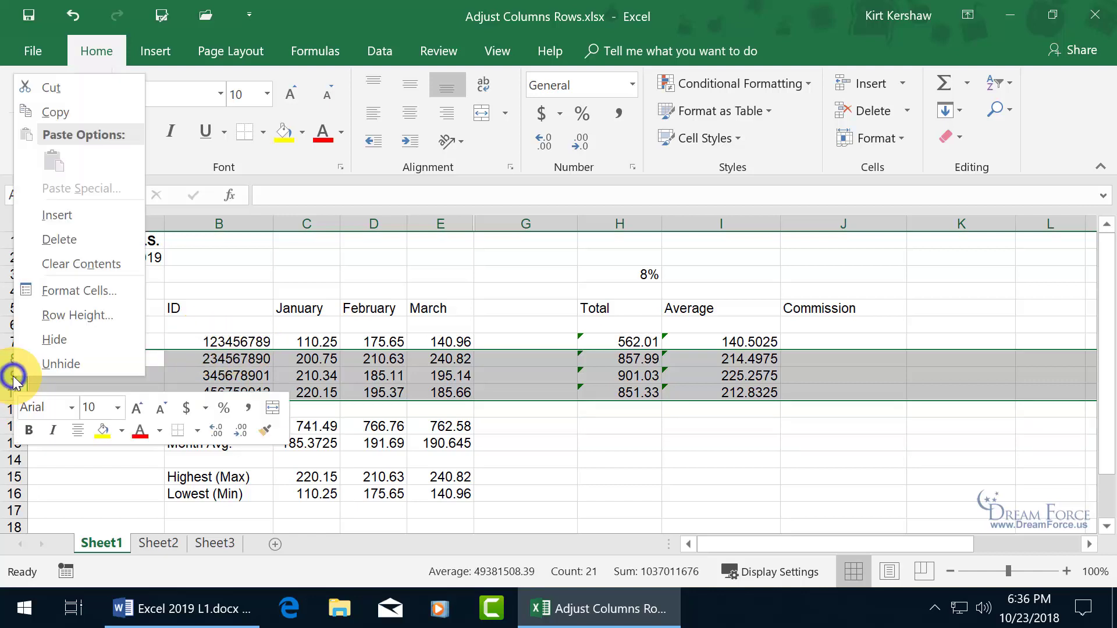
{"action": "left_click", "coordinate": [54, 346]}
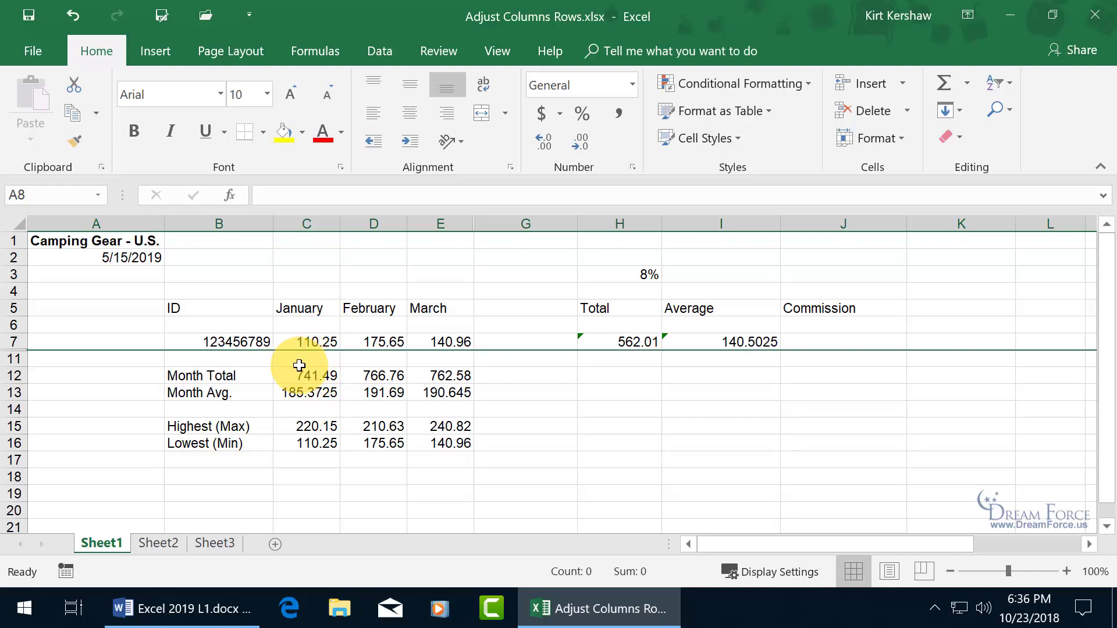
{"action": "left_click", "coordinate": [216, 378]}
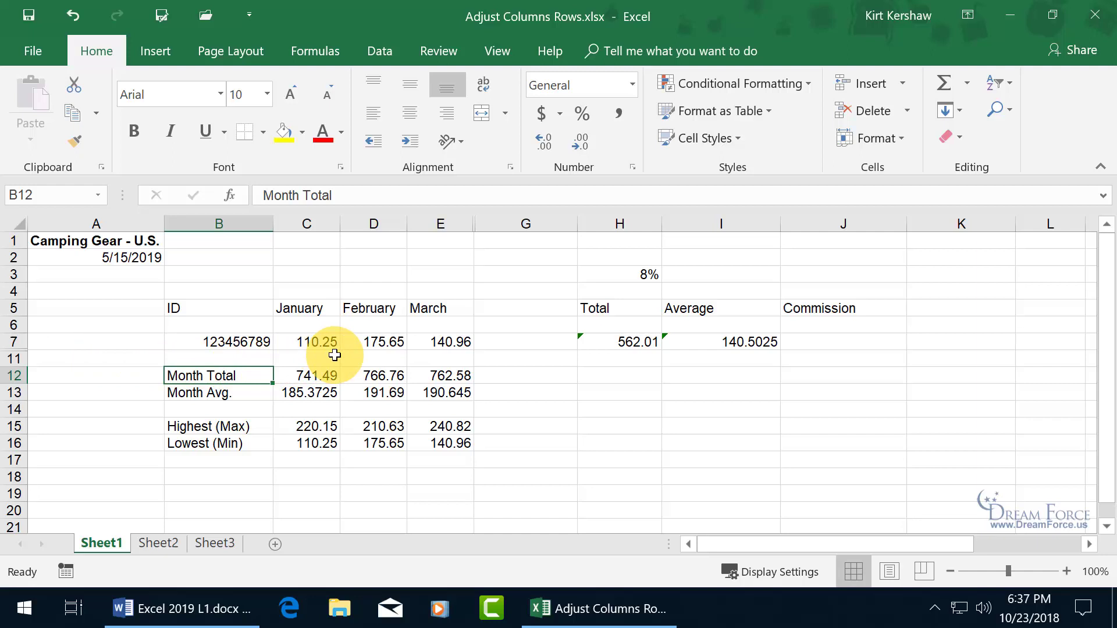
Unhide the April column F by selecting columns E through G
{"action": "right_click", "coordinate": [446, 223]}
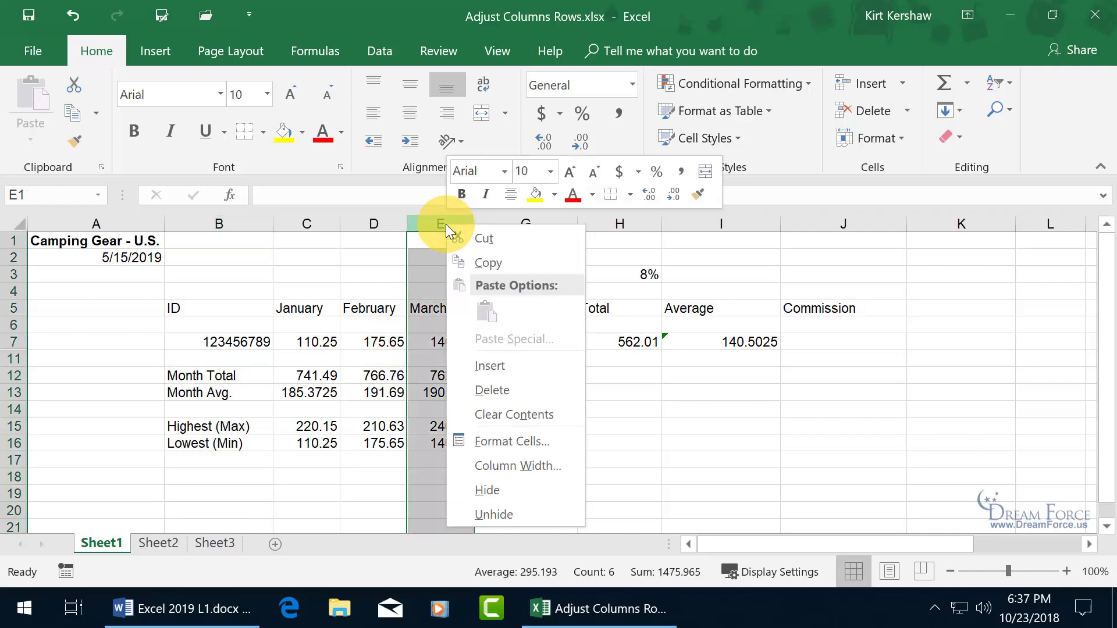
{"action": "left_click", "coordinate": [499, 512]}
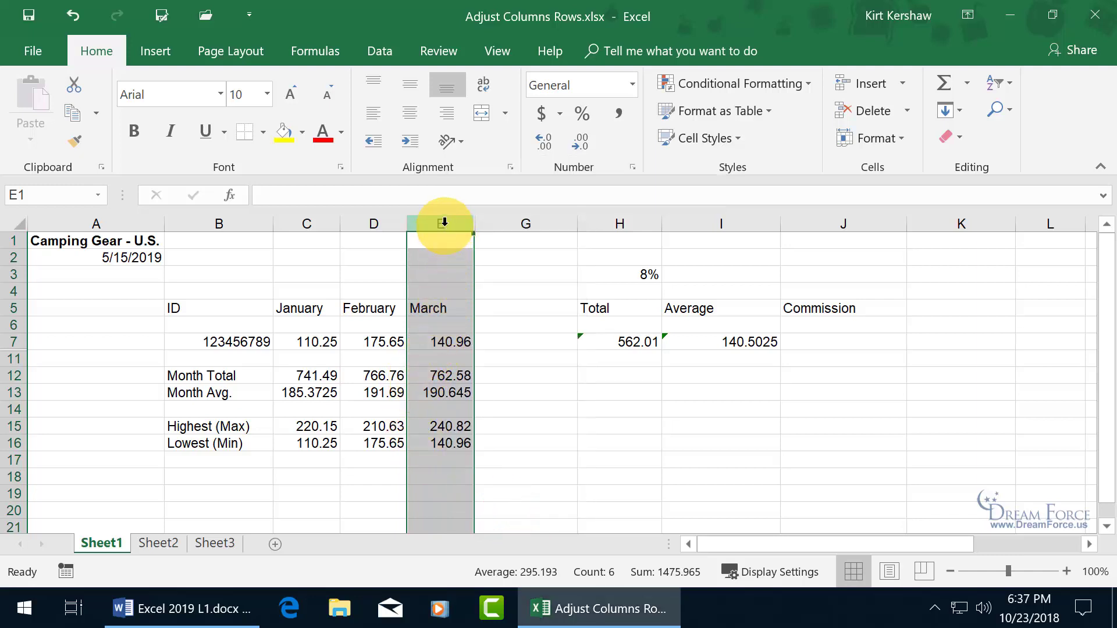
{"action": "left_click_drag", "start_coordinate": [444, 222], "coordinate": [498, 222]}
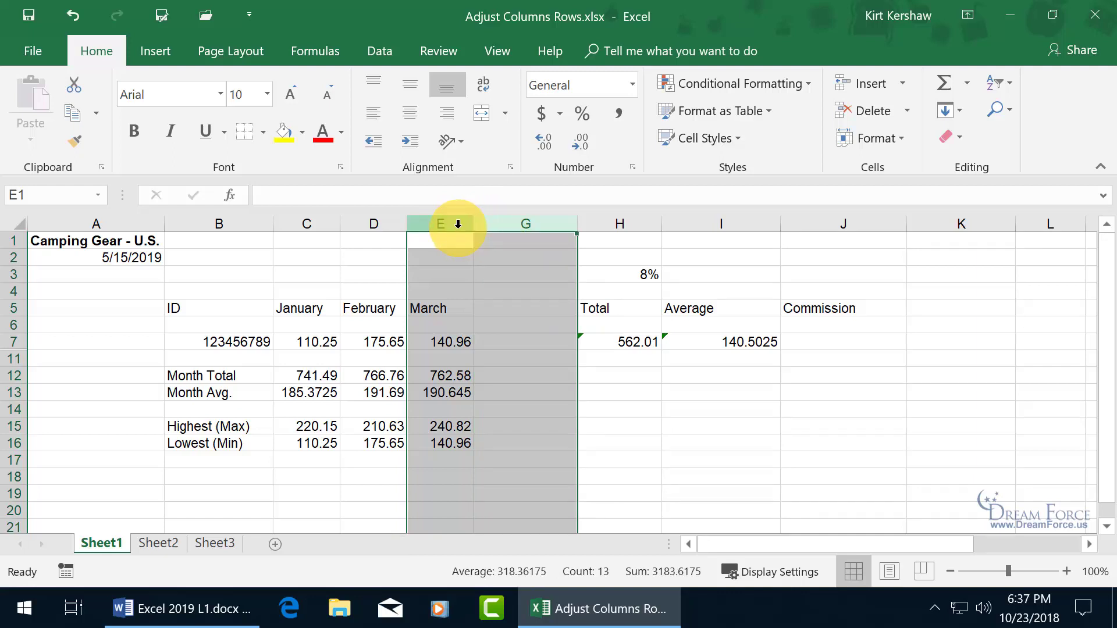
{"action": "right_click", "coordinate": [458, 225]}
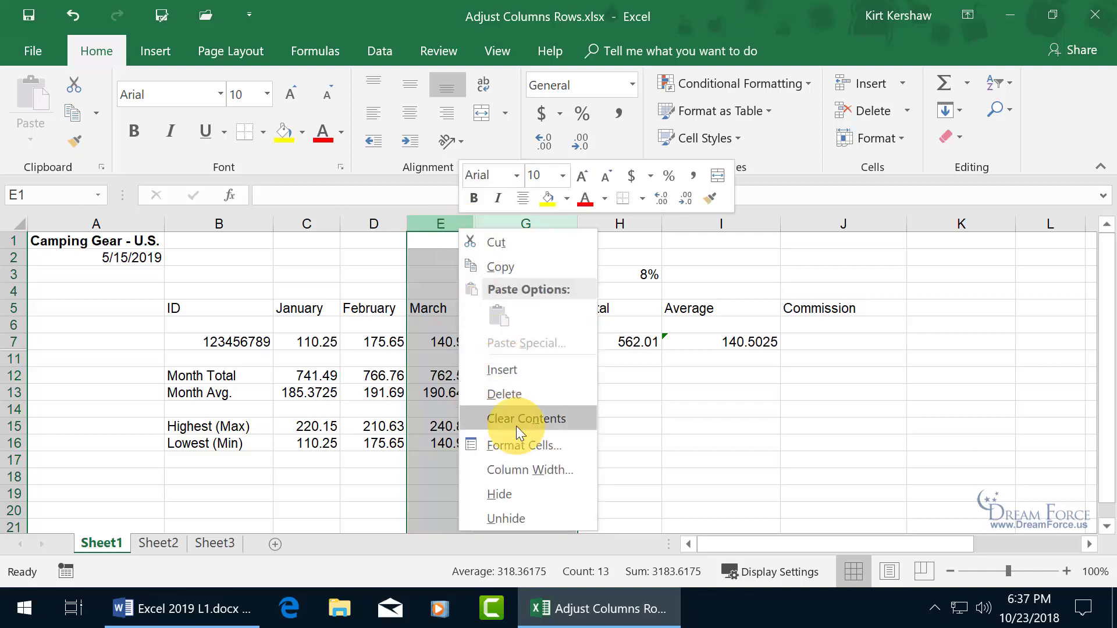
{"action": "left_click", "coordinate": [525, 517]}
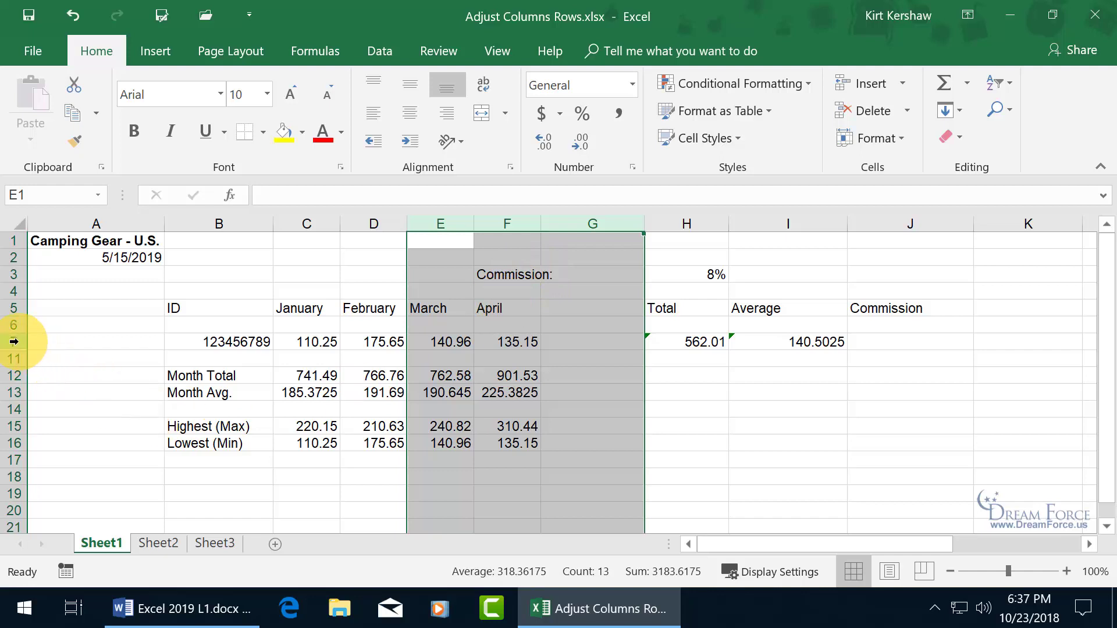
Unhide product rows 8–10 by selecting rows 7 through 11
{"action": "left_click_drag", "start_coordinate": [14, 341], "coordinate": [18, 357]}
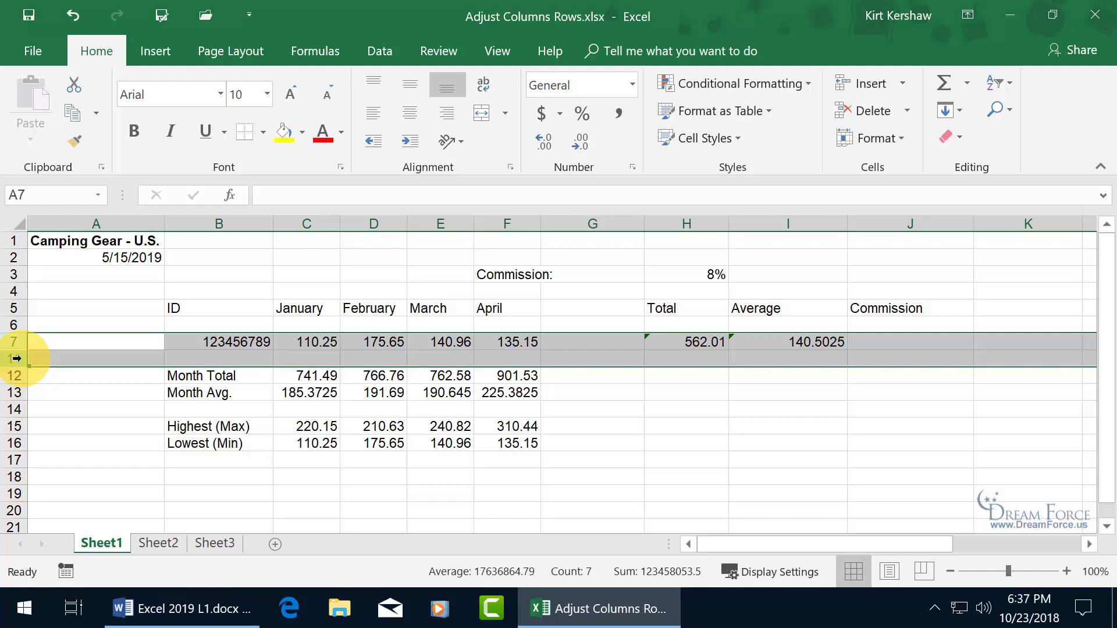
{"action": "right_click", "coordinate": [16, 358]}
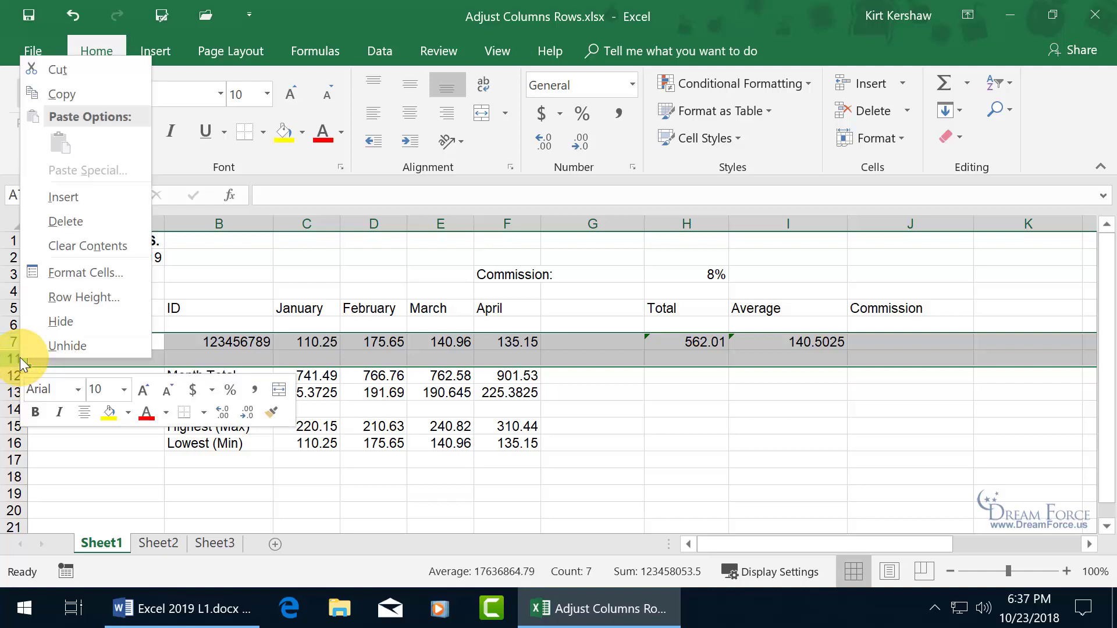
{"action": "left_click", "coordinate": [69, 344]}
{"action": "left_click", "coordinate": [437, 389]}
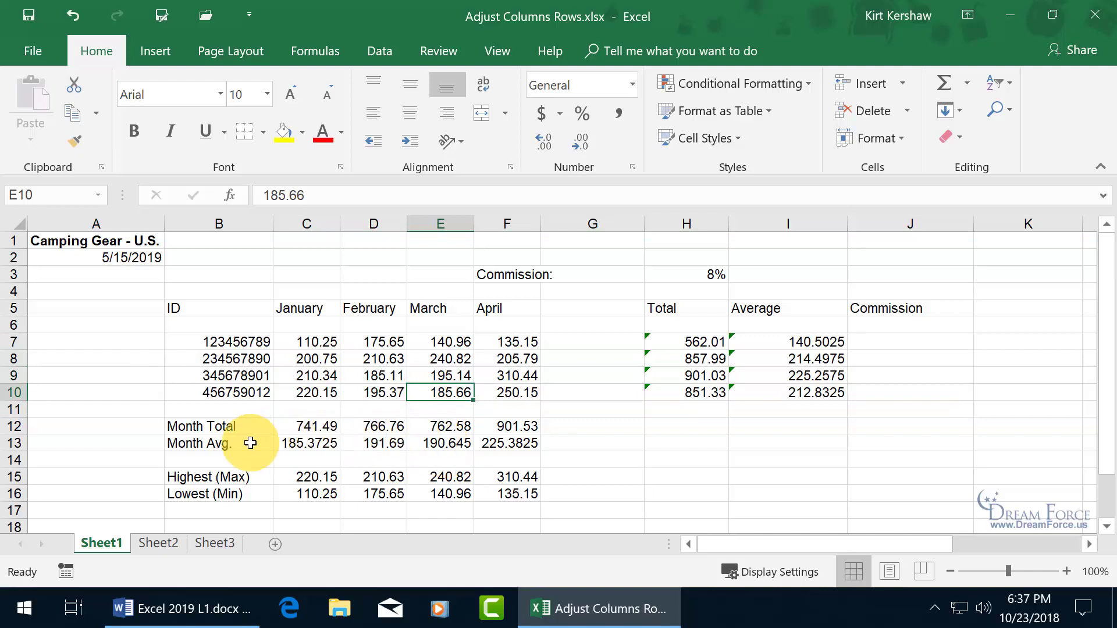
Hide the Sheet1 tab, then unhide Sheet1 so its Camping Gear - U.S. data shows again
{"action": "right_click", "coordinate": [96, 543]}
{"action": "left_click", "coordinate": [144, 476]}
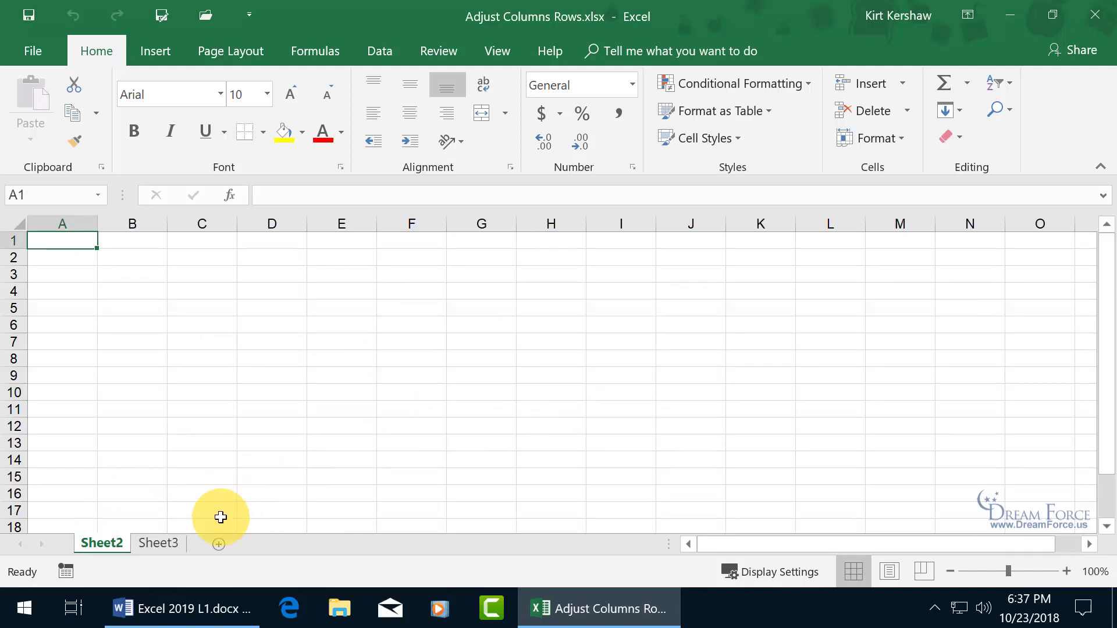
{"action": "right_click", "coordinate": [100, 544]}
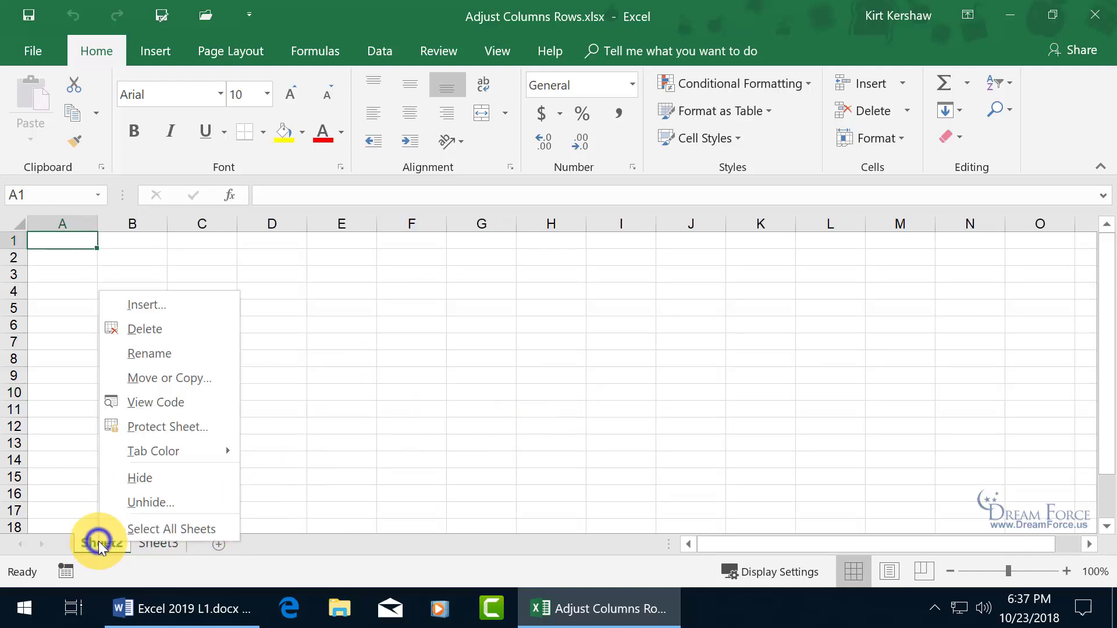
{"action": "left_click", "coordinate": [141, 504]}
{"action": "left_click_drag", "start_coordinate": [132, 375], "coordinate": [497, 281]}
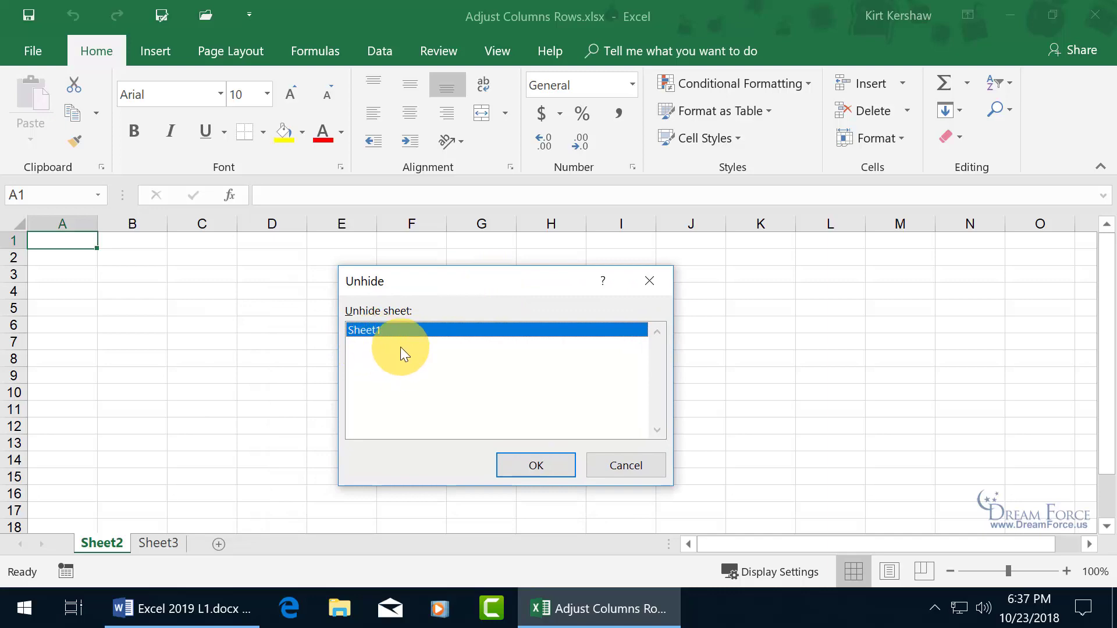
{"action": "left_click", "coordinate": [536, 465]}
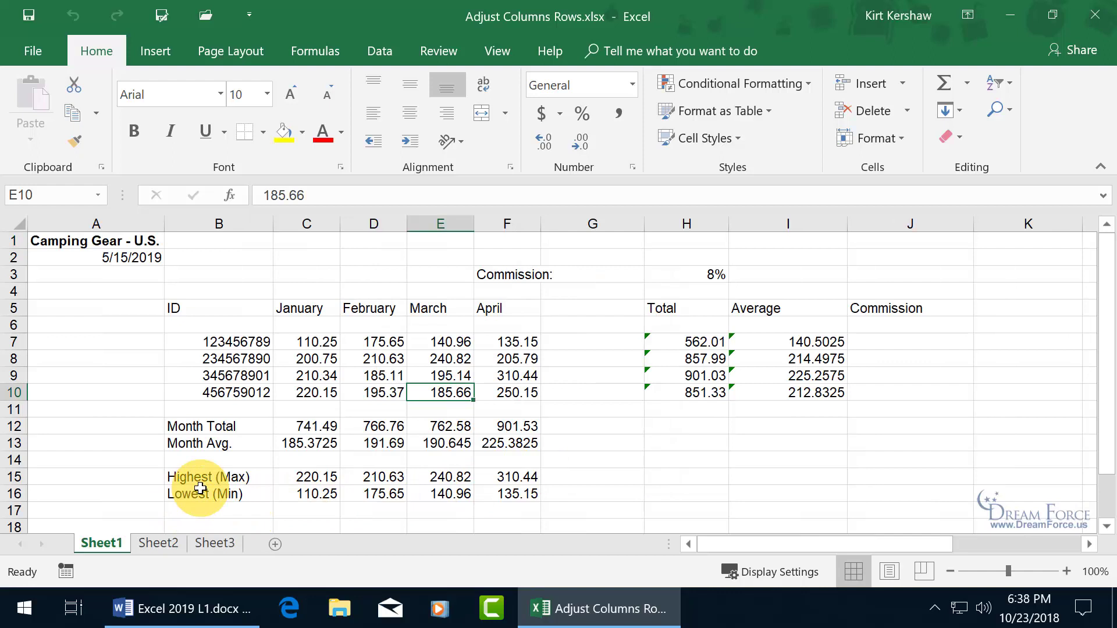
Hide the workbook window, then close Excel, saving changes to Adjust Columns Rows.xlsx
{"action": "left_click", "coordinate": [497, 52]}
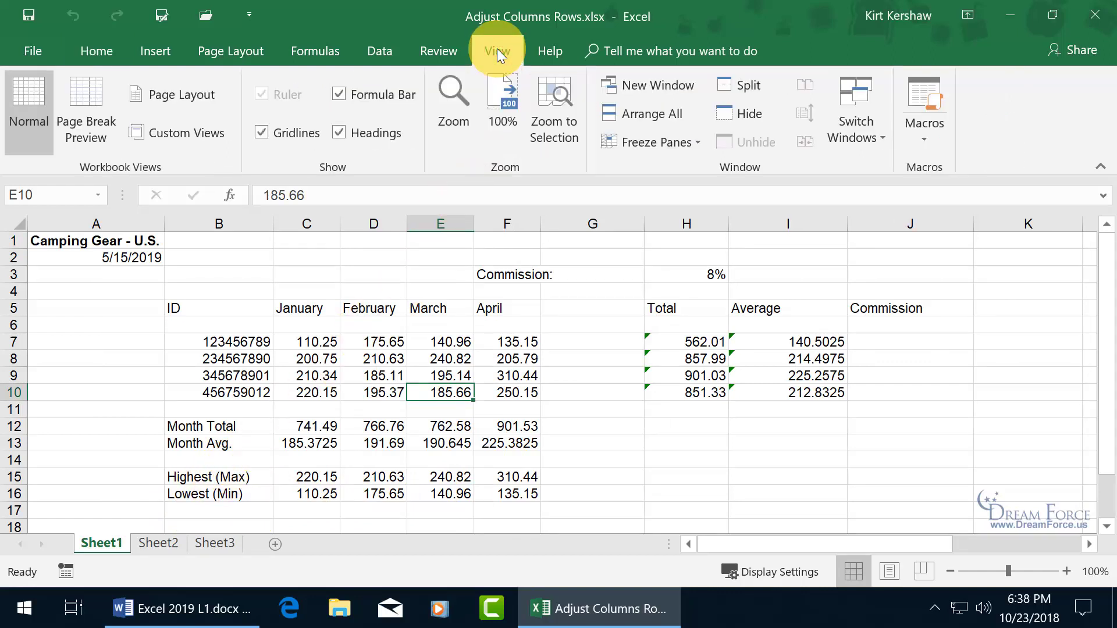
{"action": "left_click", "coordinate": [746, 113]}
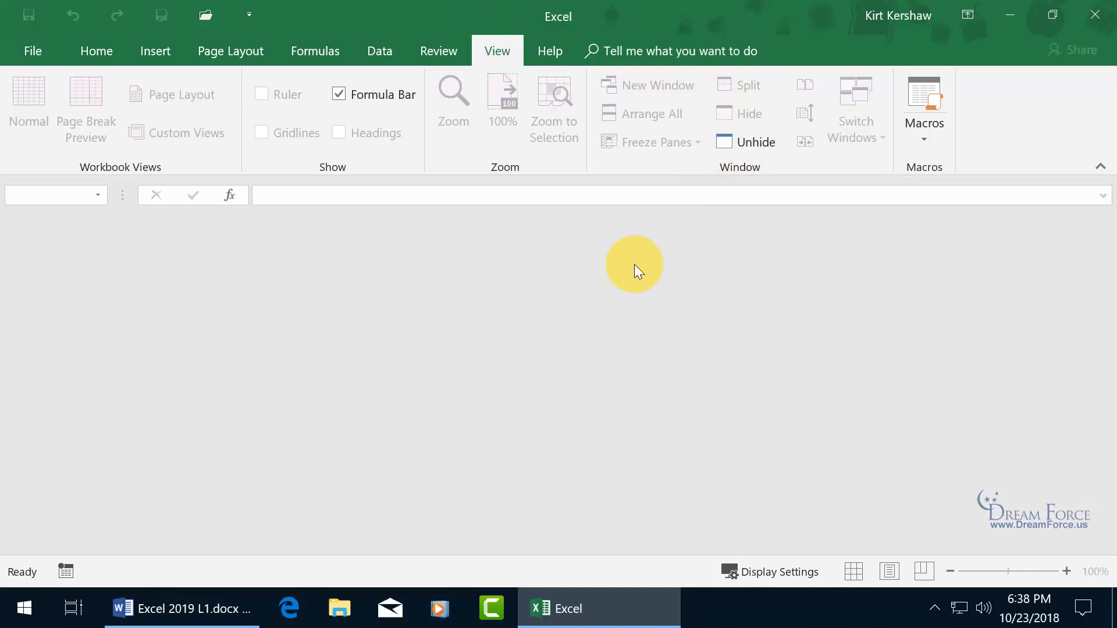
{"action": "left_click", "coordinate": [1094, 14]}
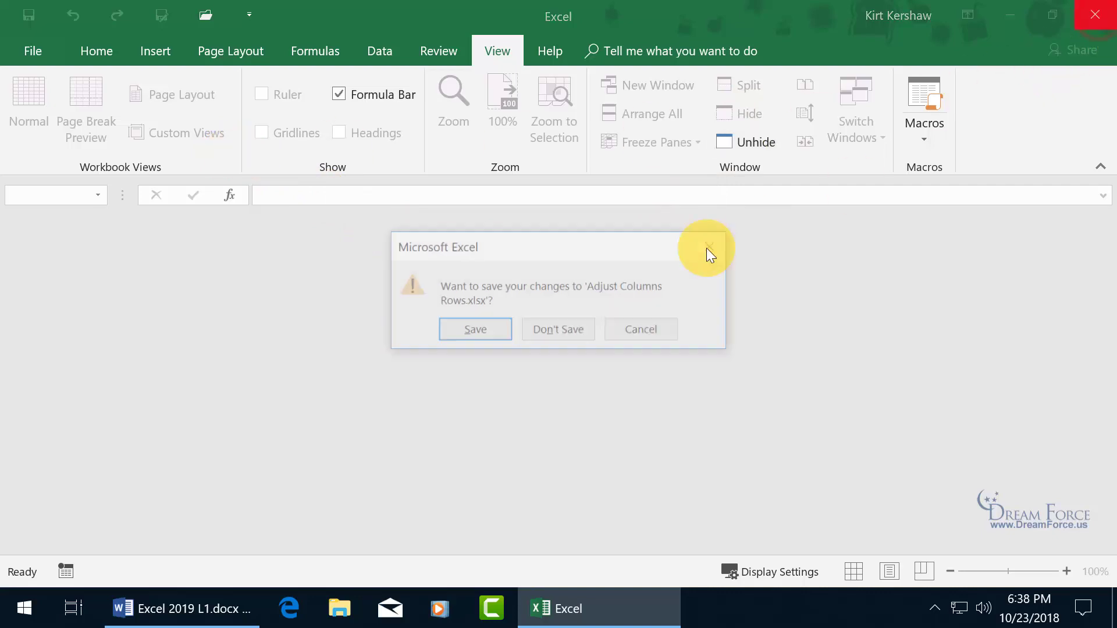
{"action": "left_click", "coordinate": [492, 330]}
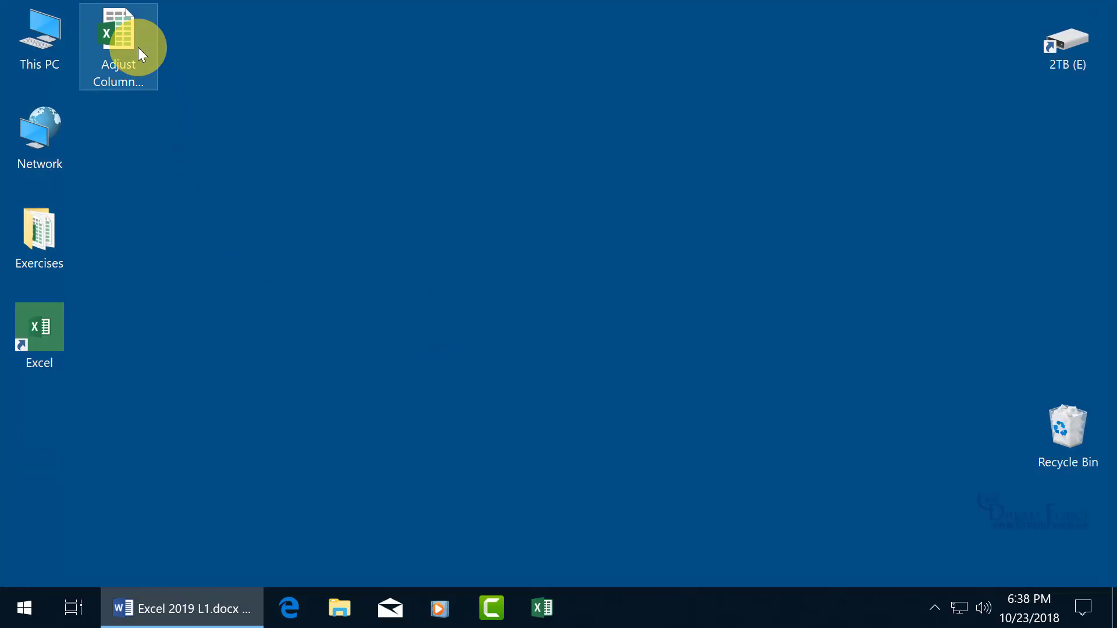
Open Adjust Columns Rows.xlsx from the desktop in Excel
{"action": "left_click_drag", "start_coordinate": [137, 46], "coordinate": [480, 256]}
{"action": "double_click", "coordinate": [522, 242]}
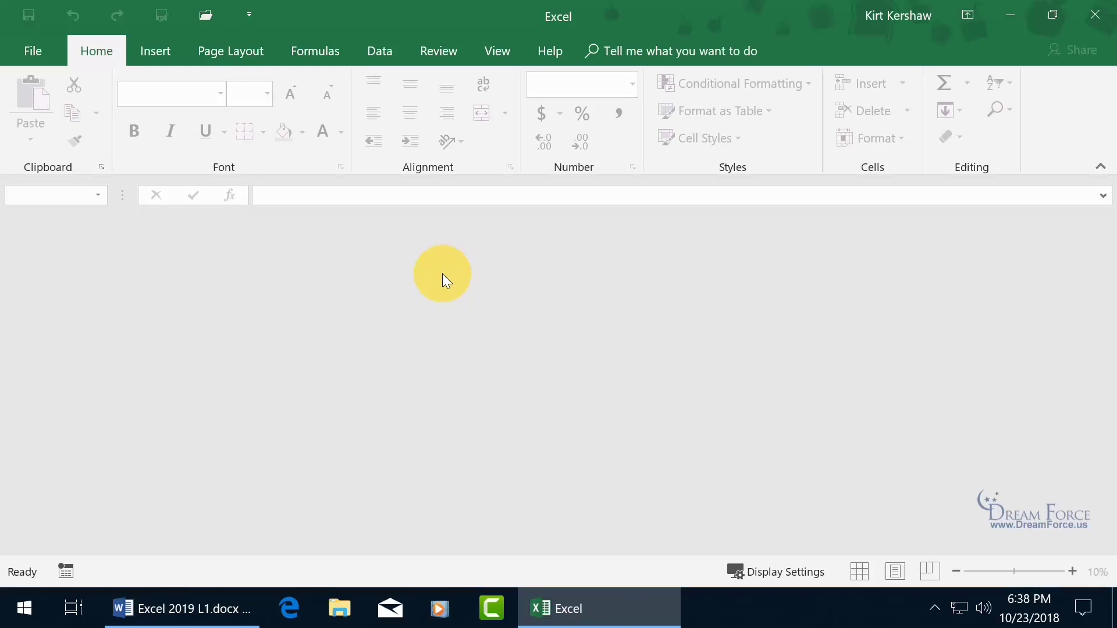
Unhide the Adjust Columns Rows.xlsx window to show its Camping Gear - U.S. sheet
{"action": "left_click", "coordinate": [505, 51]}
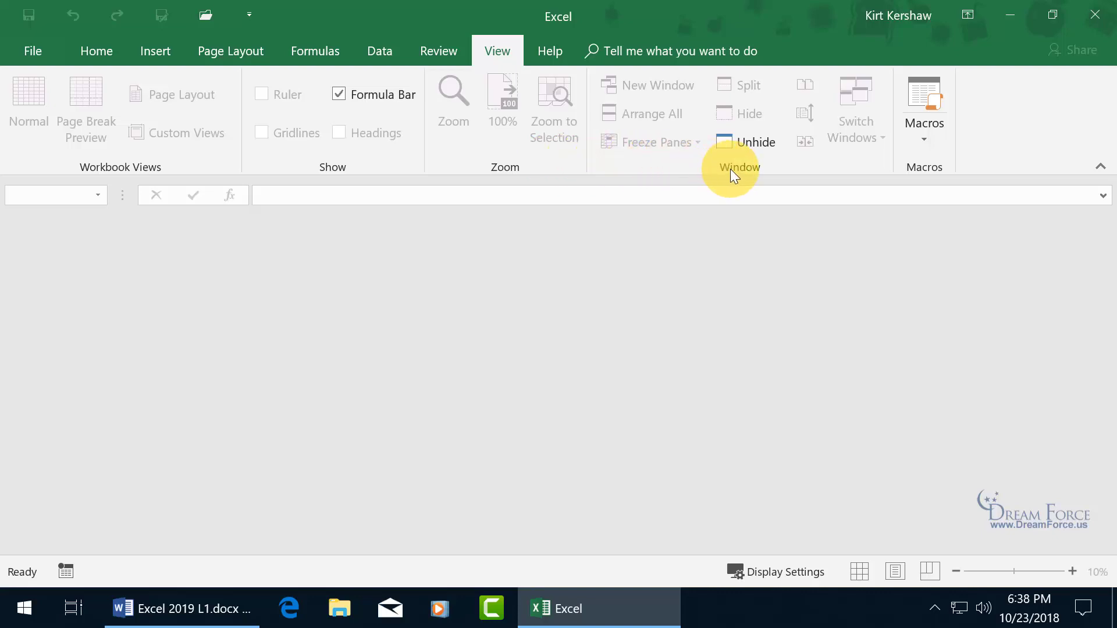
{"action": "left_click", "coordinate": [755, 144]}
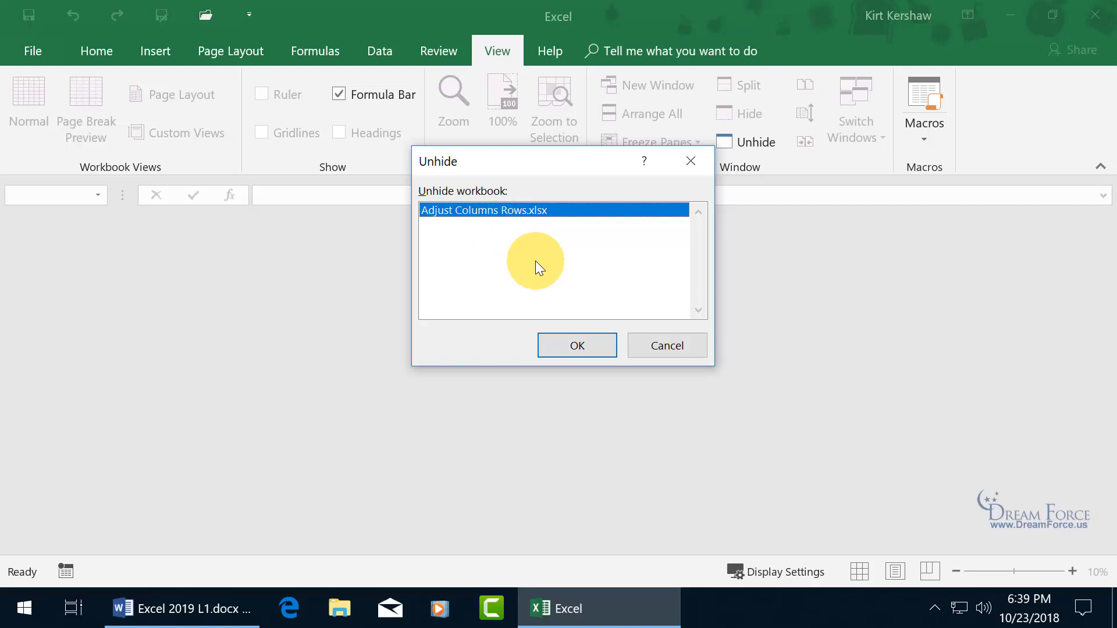
{"action": "left_click", "coordinate": [578, 347]}
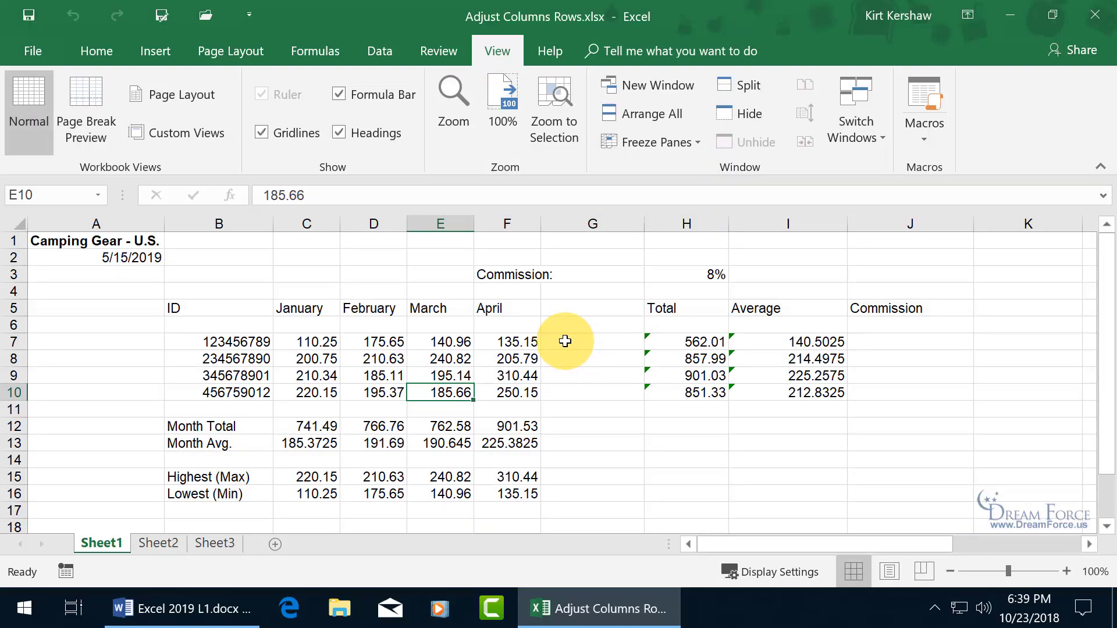